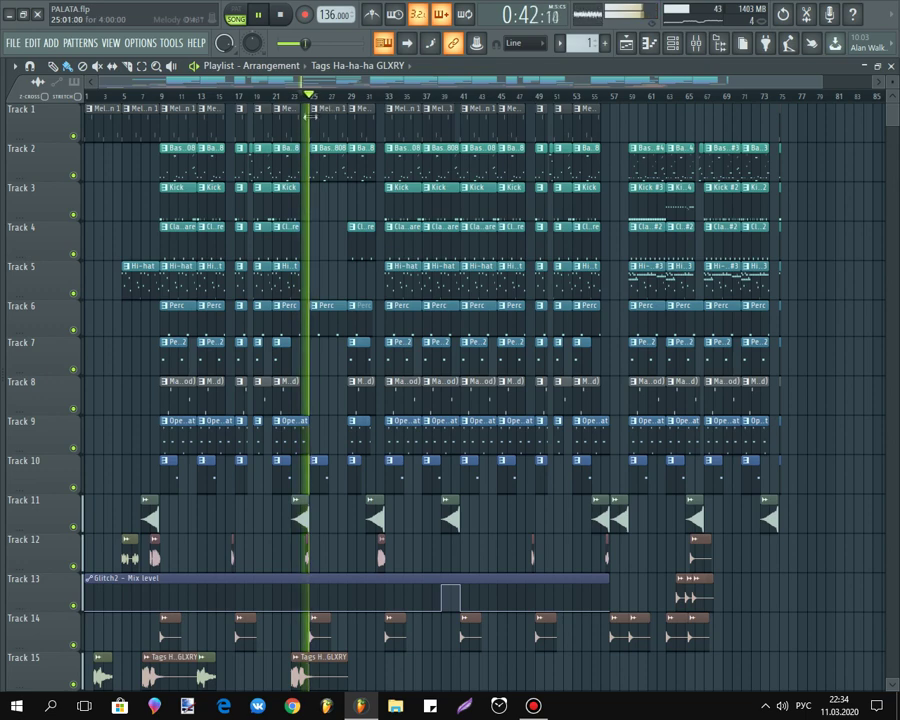
Step: Listen to the arrangement from around bars 28, 56 and 65, stopping playback at the end
click(342, 95)
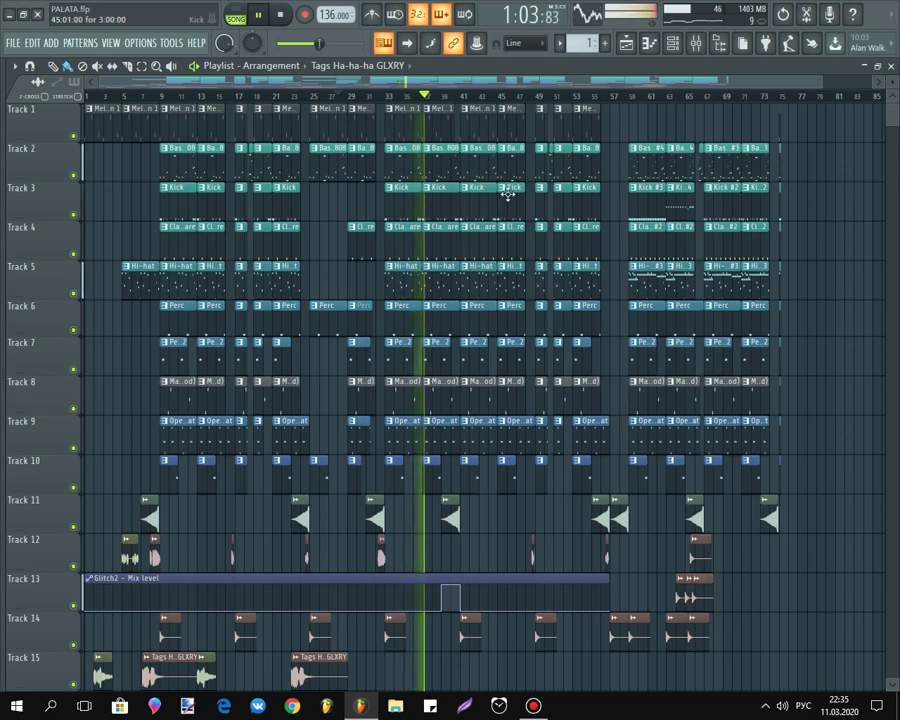
key(space)
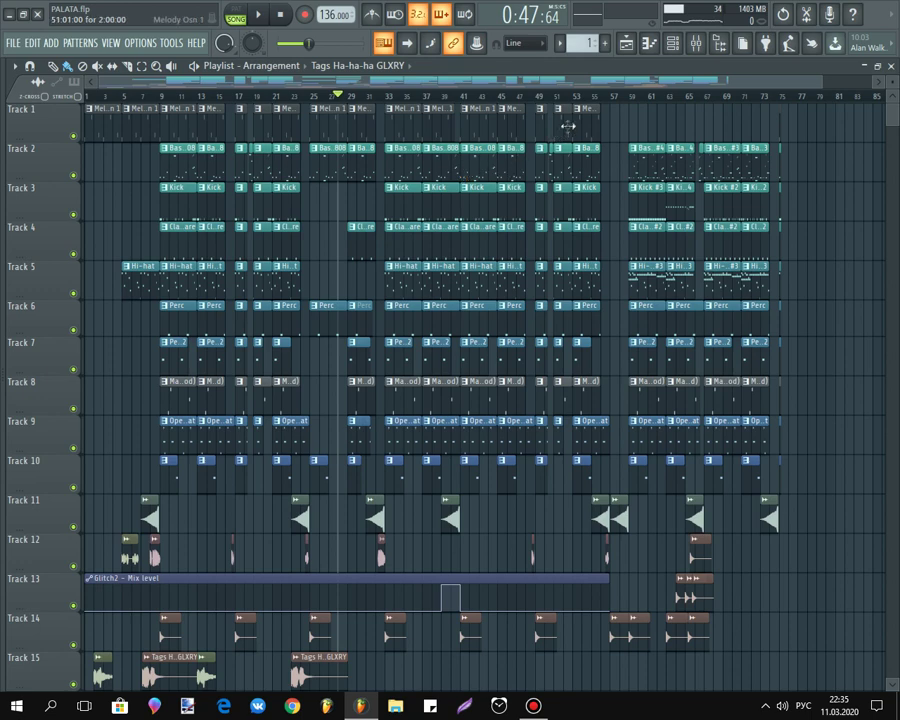
click(602, 99)
key(space)
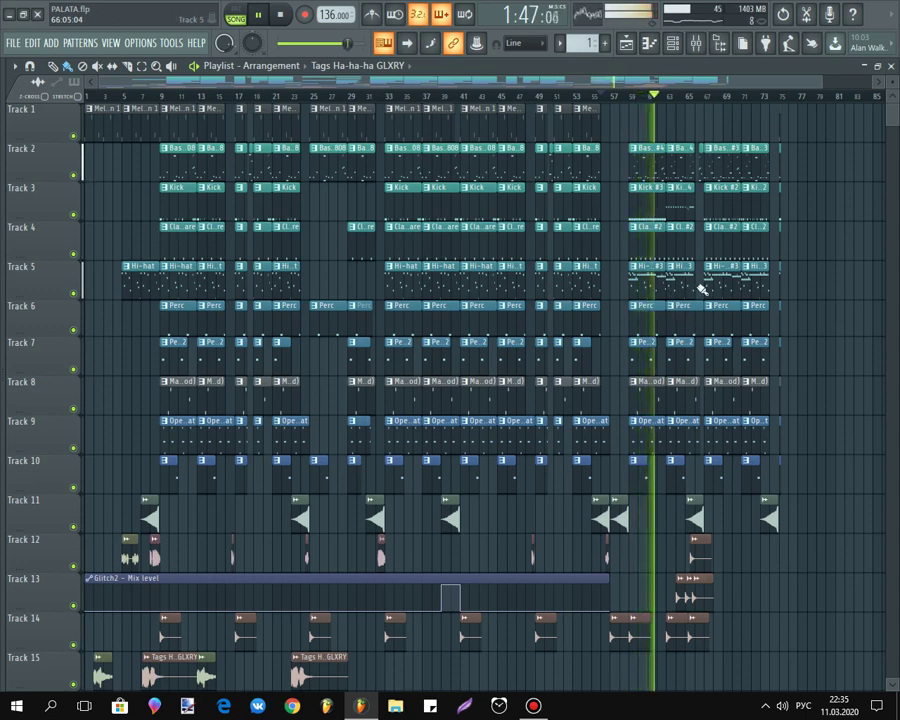
click(682, 95)
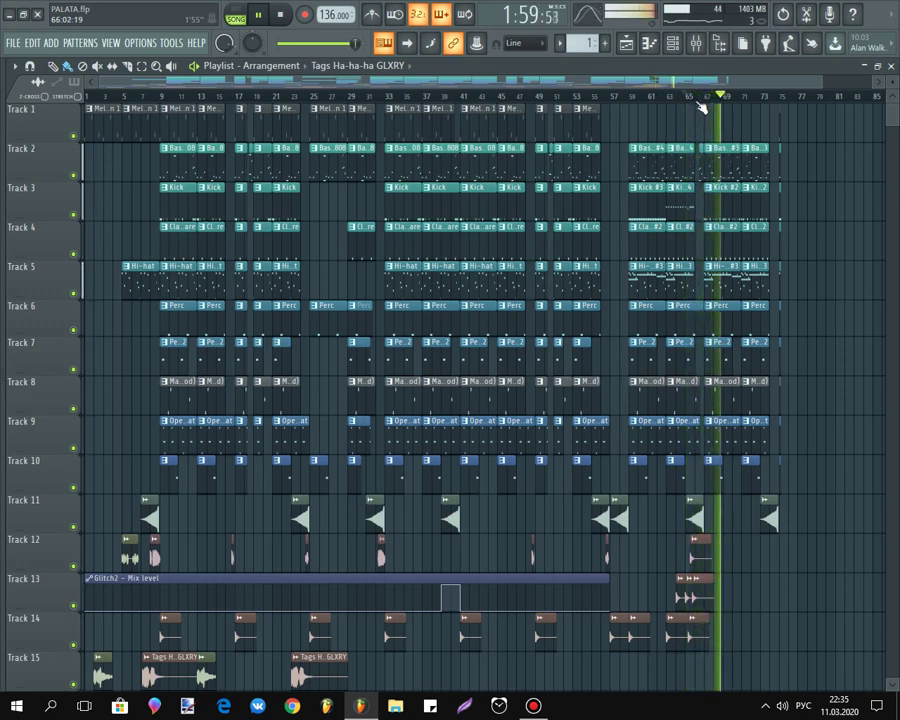
key(space)
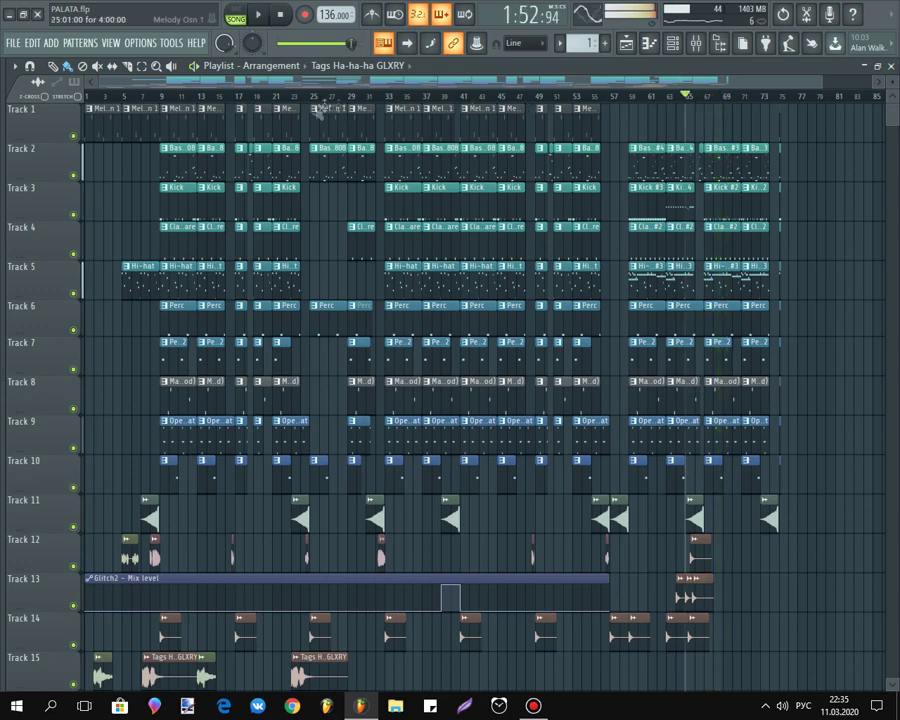
Step: Open the Melody Osn 1 pattern in the piano roll, play it in pattern mode to review its notes, and return to the playlist
double_click(169, 107)
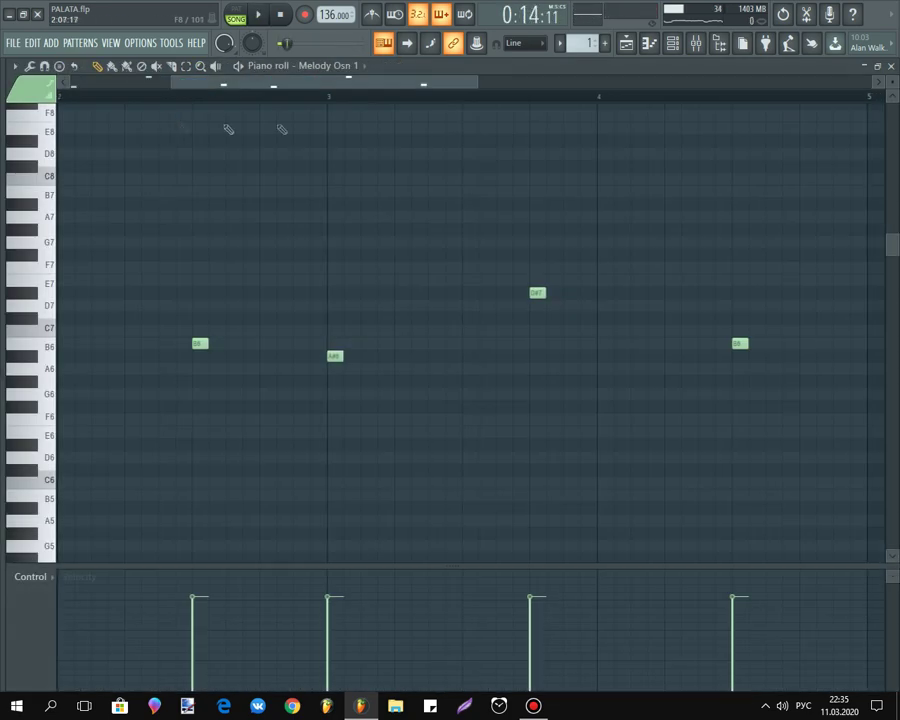
click(887, 76)
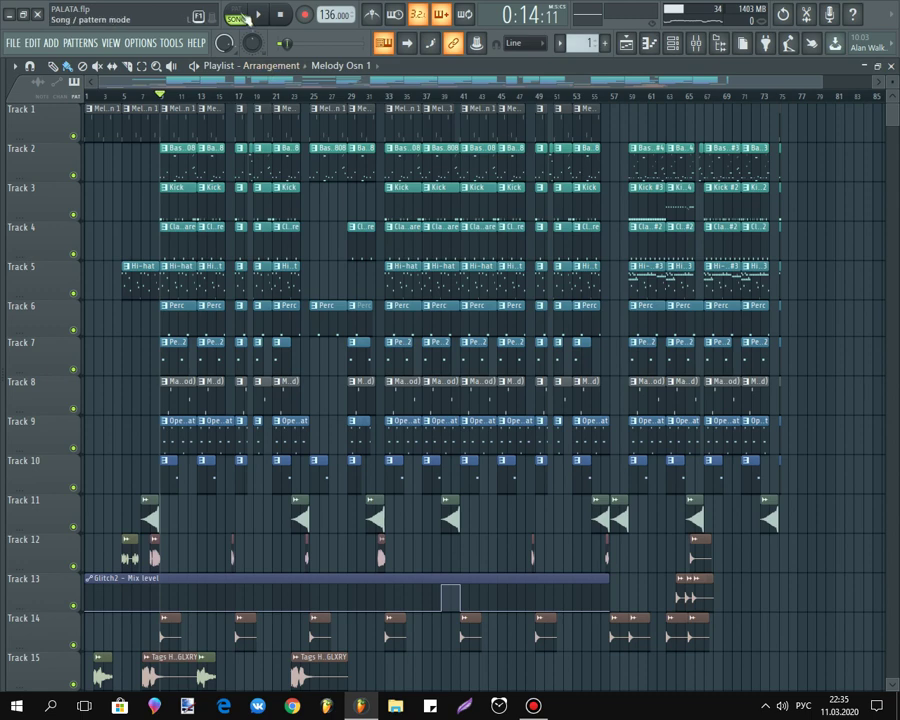
double_click(210, 111)
scroll(404, 263, up, 3)
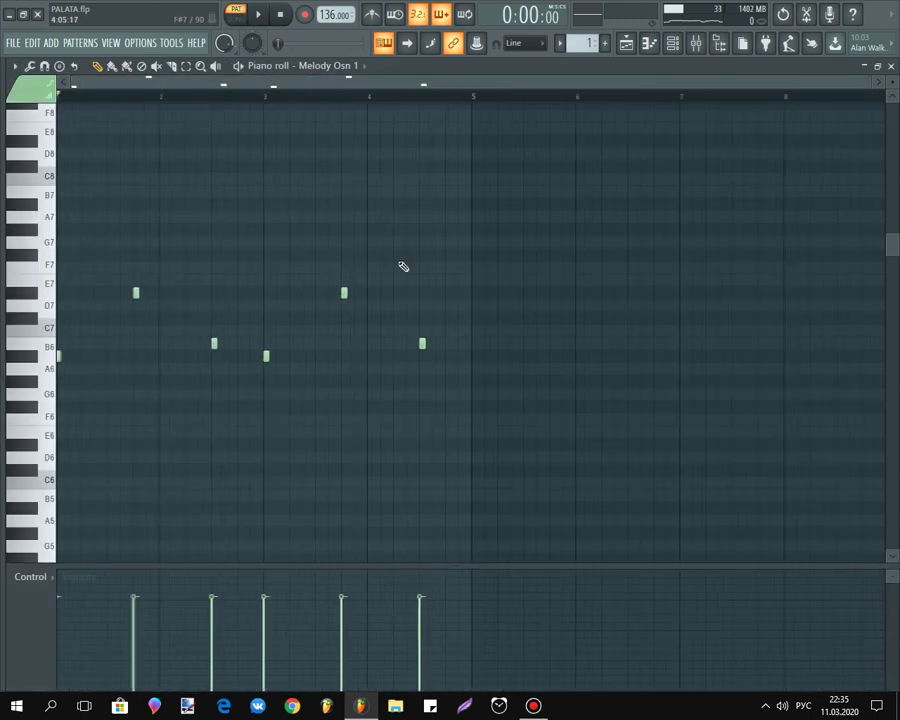
key(space)
key(space)
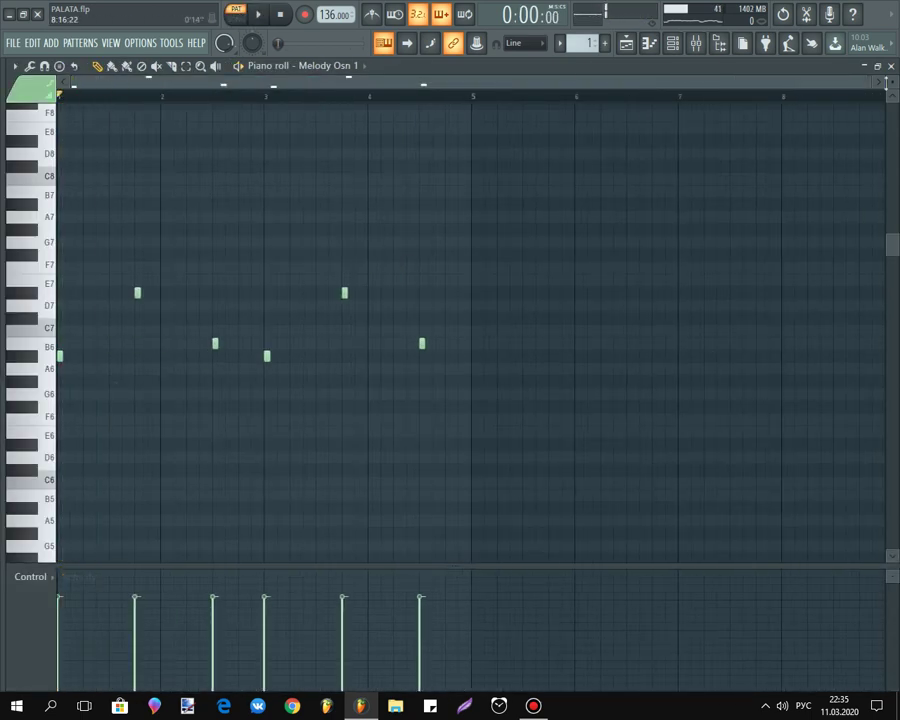
key(space)
drag(891, 82, 891, 70)
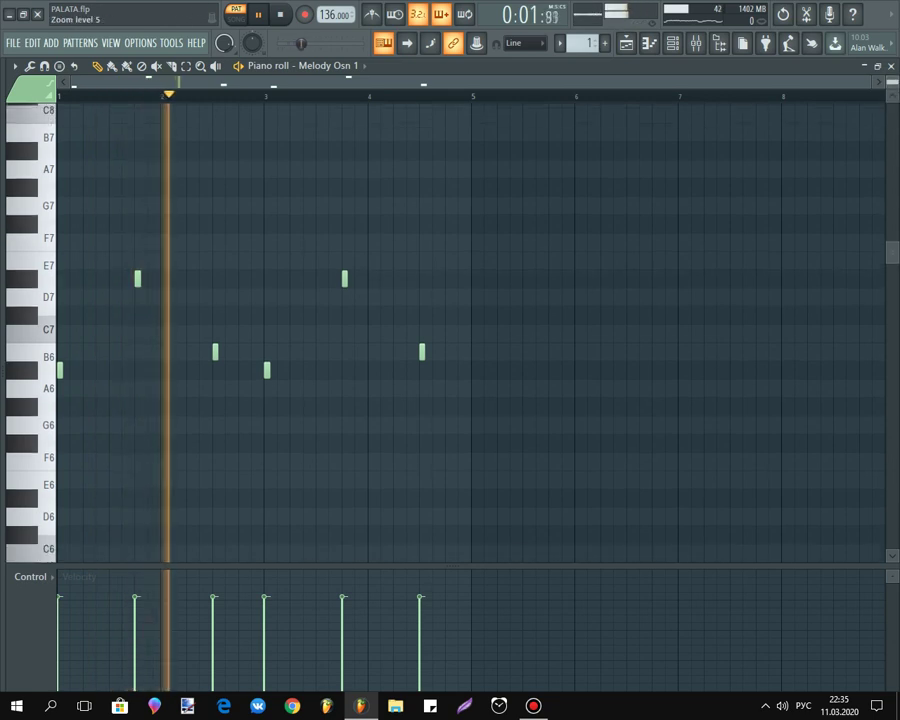
scroll(600, 236, up, 2)
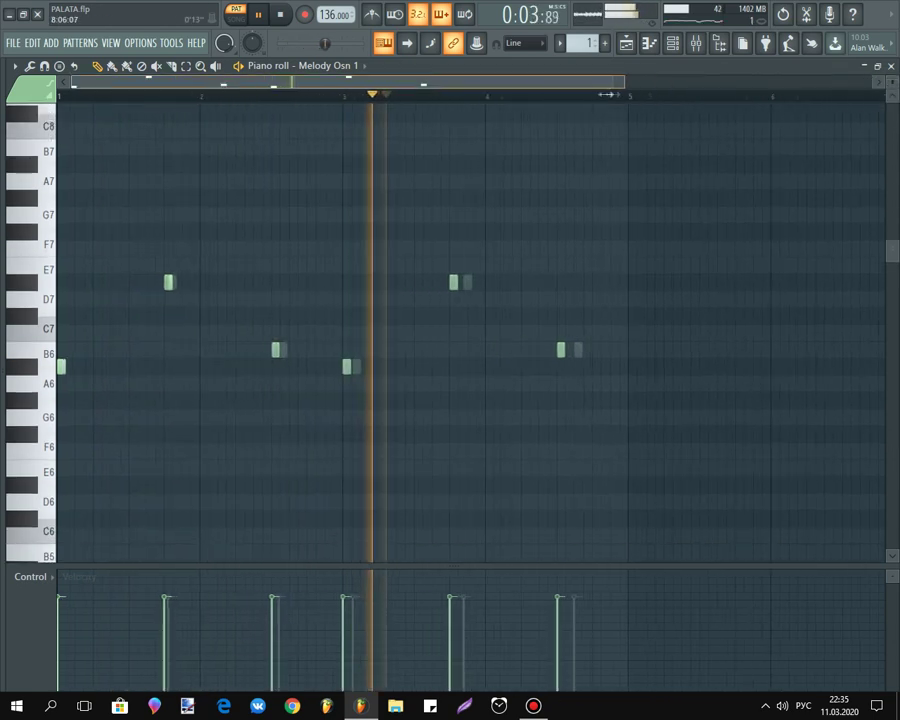
scroll(600, 236, down, 2)
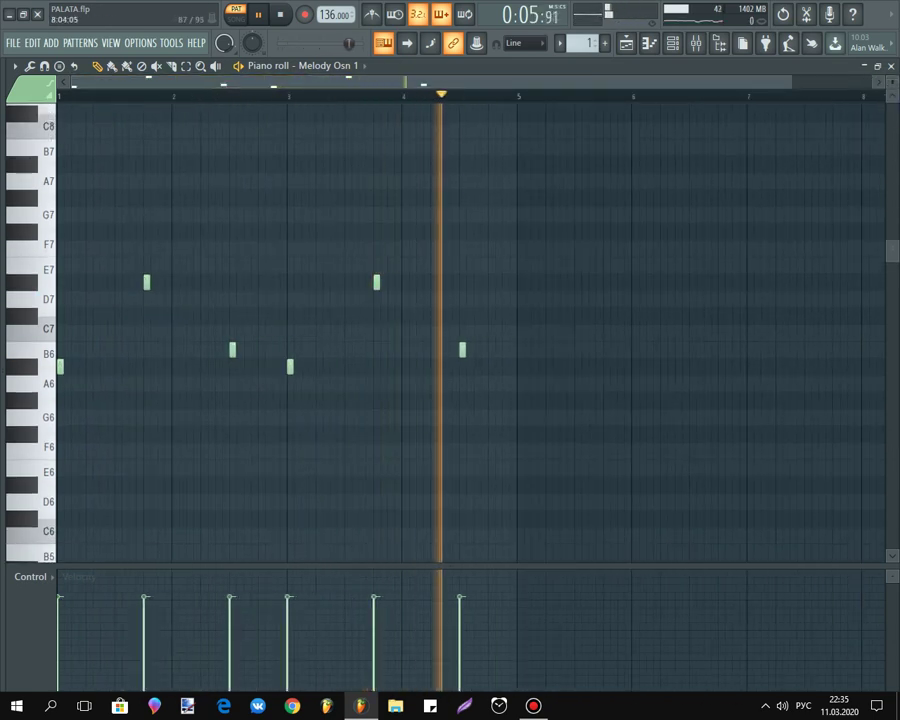
click(890, 66)
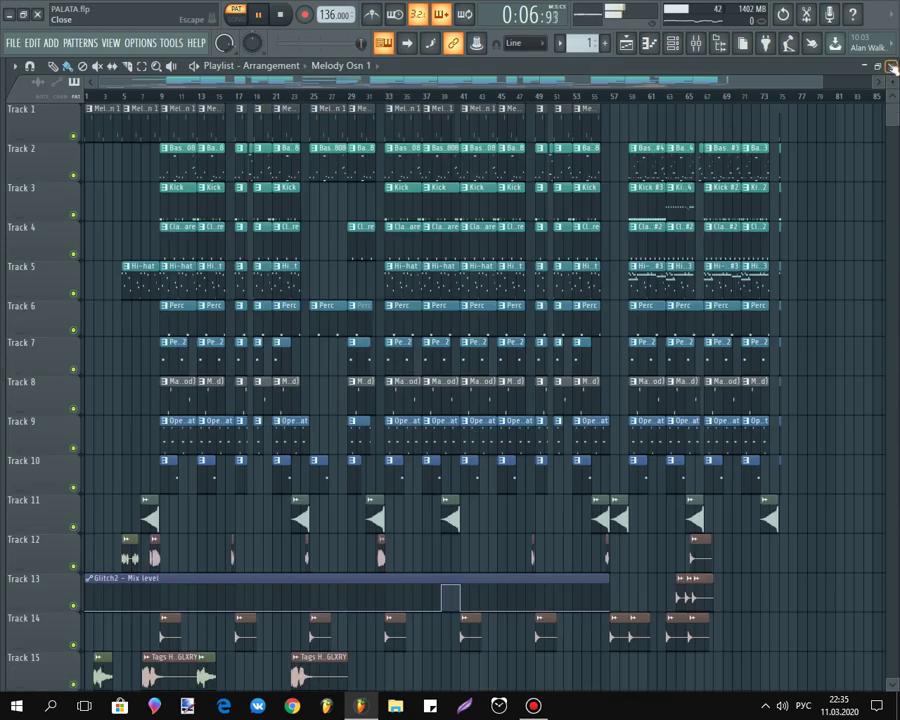
Step: Open the Bass 808 pattern from Track 2, play it while examining its low notes and slides, and return to the playlist
double_click(173, 168)
key(space)
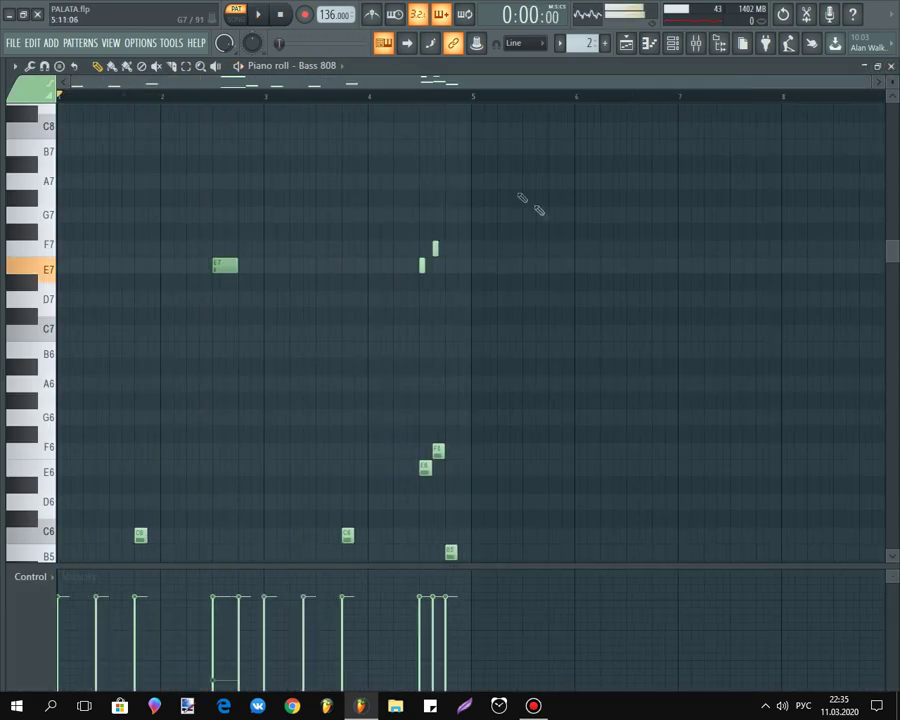
key(space)
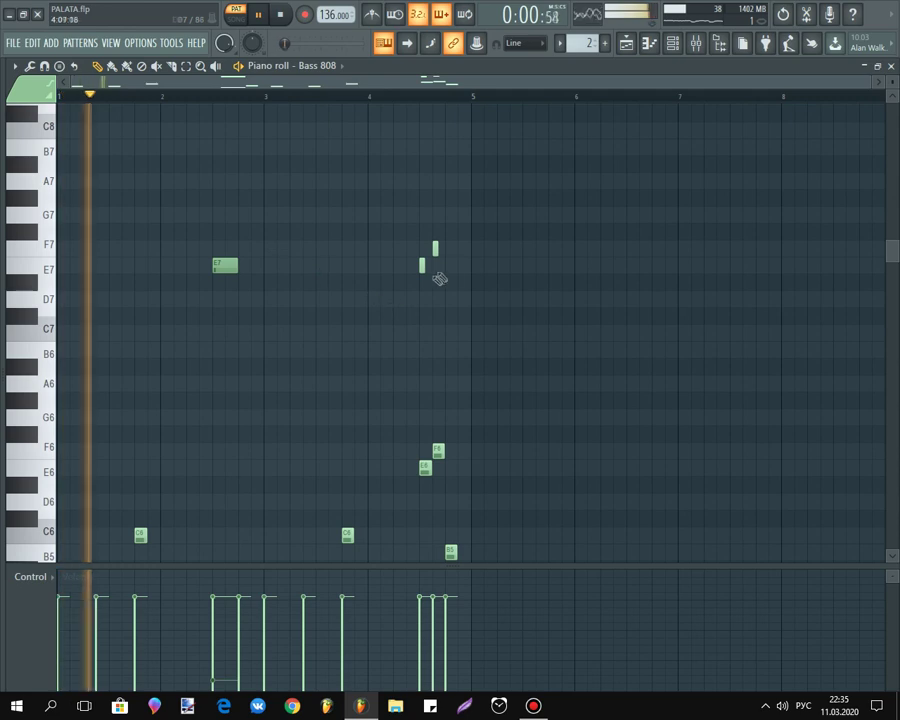
scroll(436, 276, down, 5)
drag(894, 80, 895, 76)
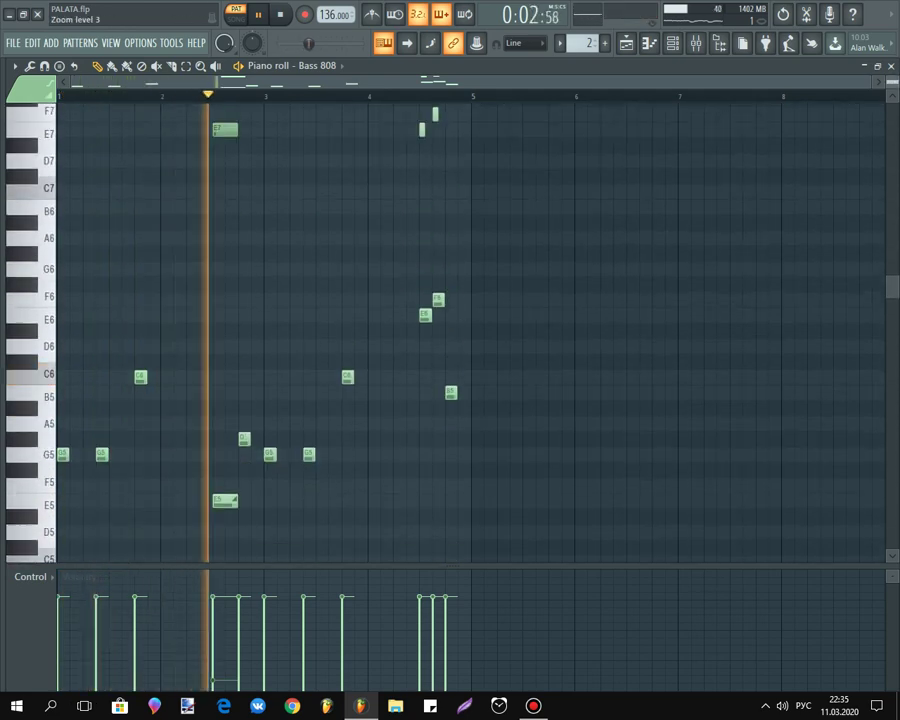
scroll(645, 239, up, 2)
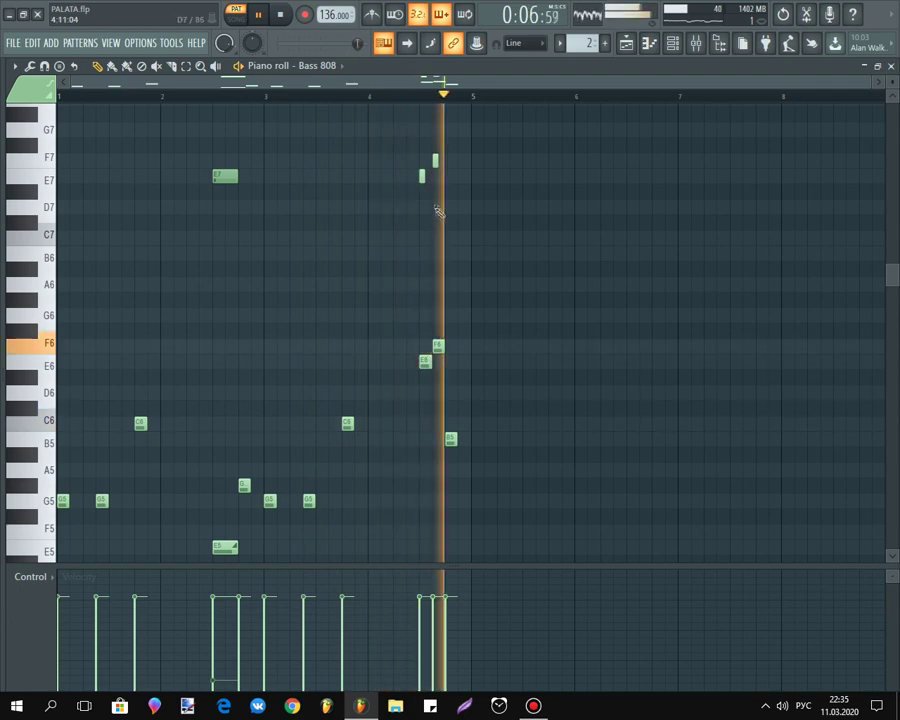
scroll(422, 234, up, 1)
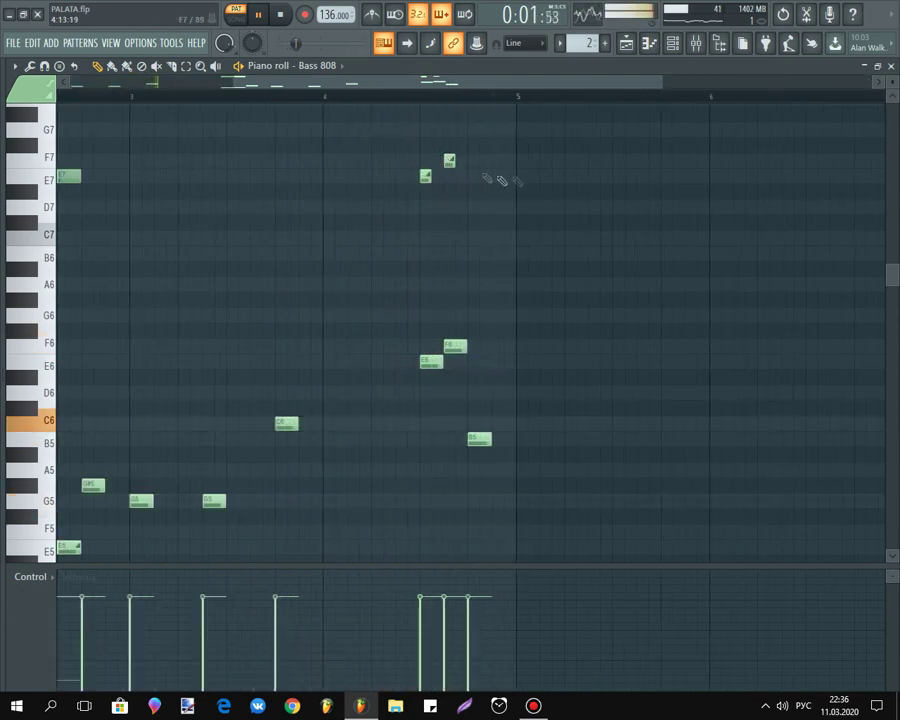
scroll(444, 246, down, 1)
key(F5)
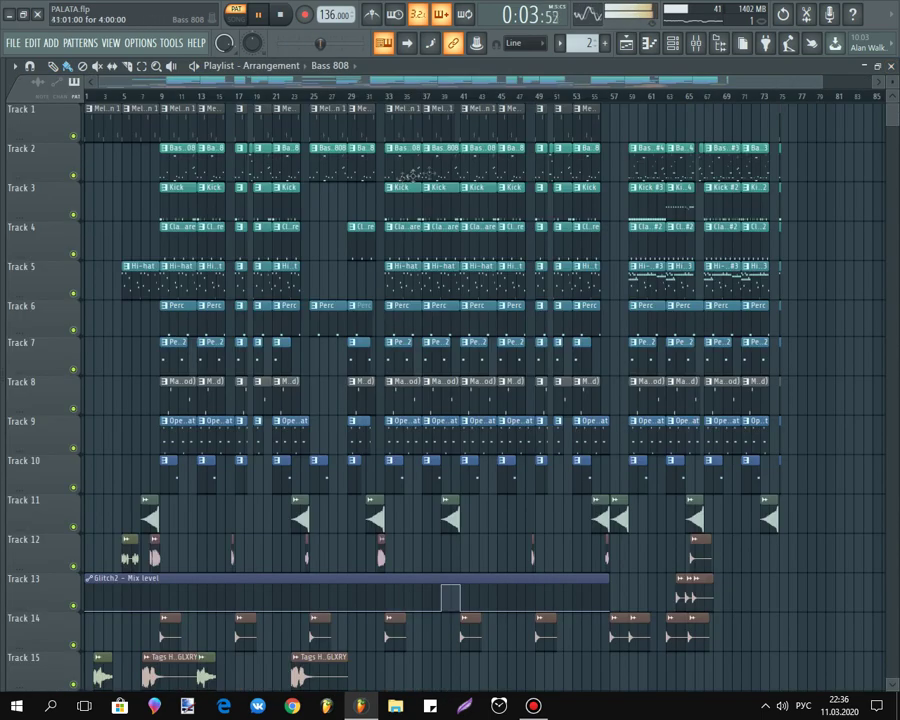
Step: Open the Kick pattern from Track 3, listen to it, and close its piano roll with playback stopped
double_click(180, 198)
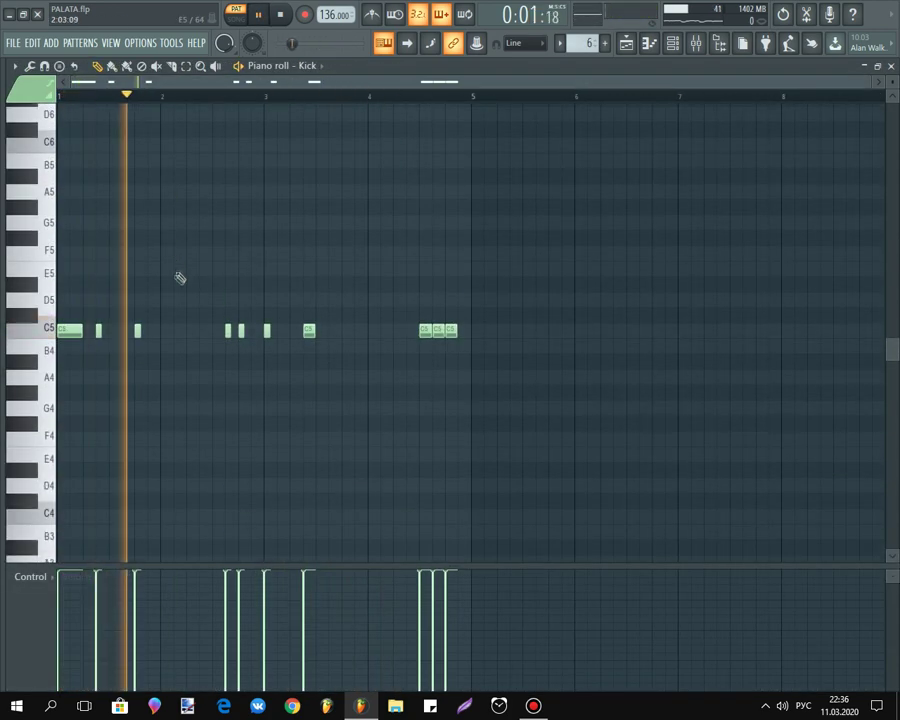
click(893, 67)
key(space)
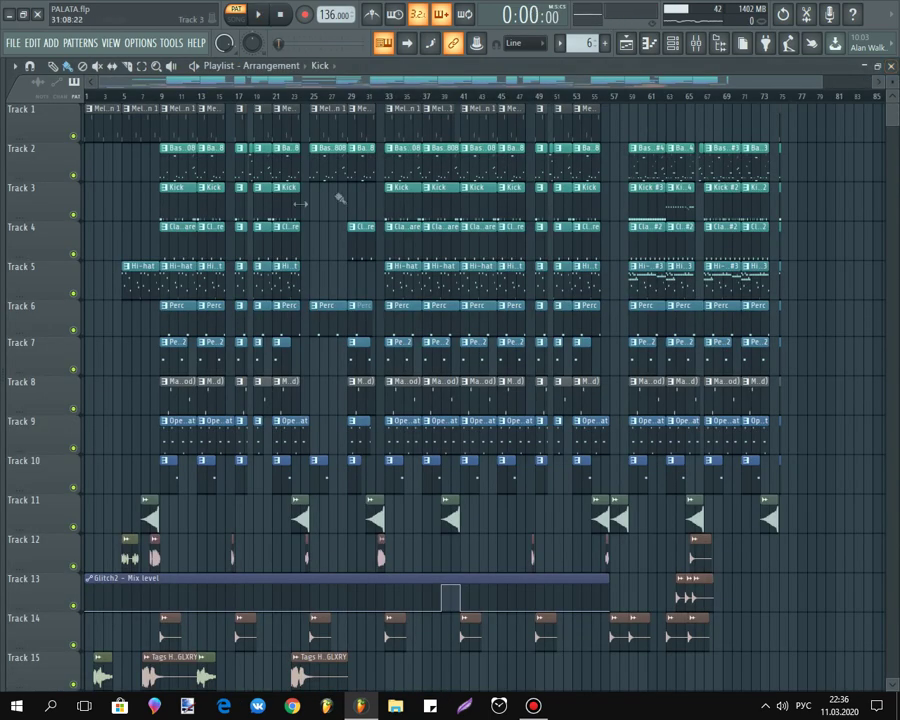
Step: Open and play the Clap/Snare pattern from Track 4, stop playback, and close its piano roll
double_click(177, 240)
key(space)
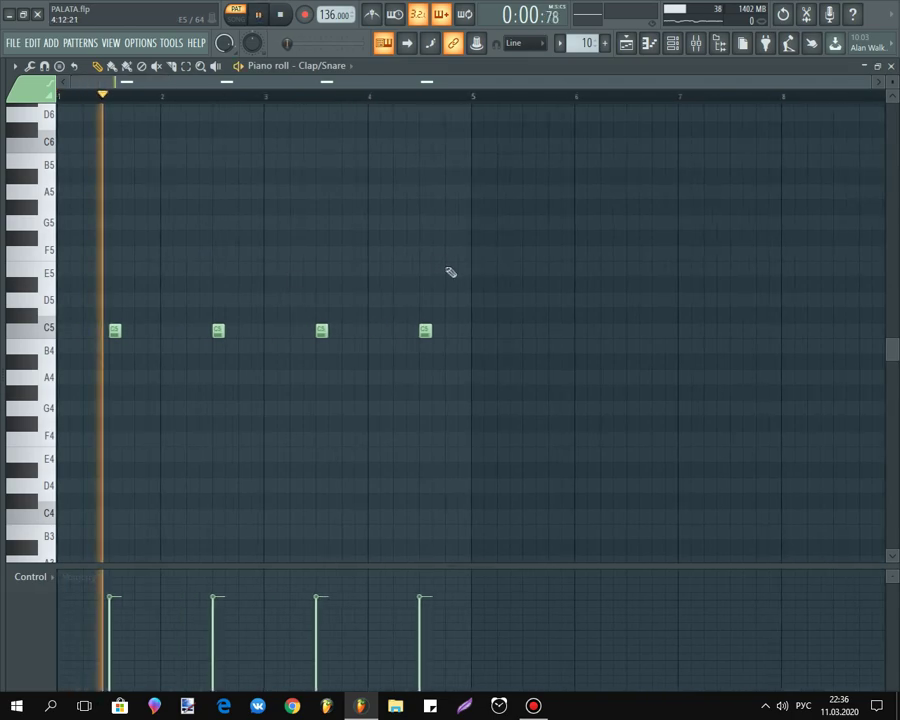
key(space)
click(890, 66)
Step: Open the Hi-hat pattern from Track 5, play it while examining its notes and rolls, and close its piano roll
scroll(180, 322, down, 2)
scroll(185, 290, up, 2)
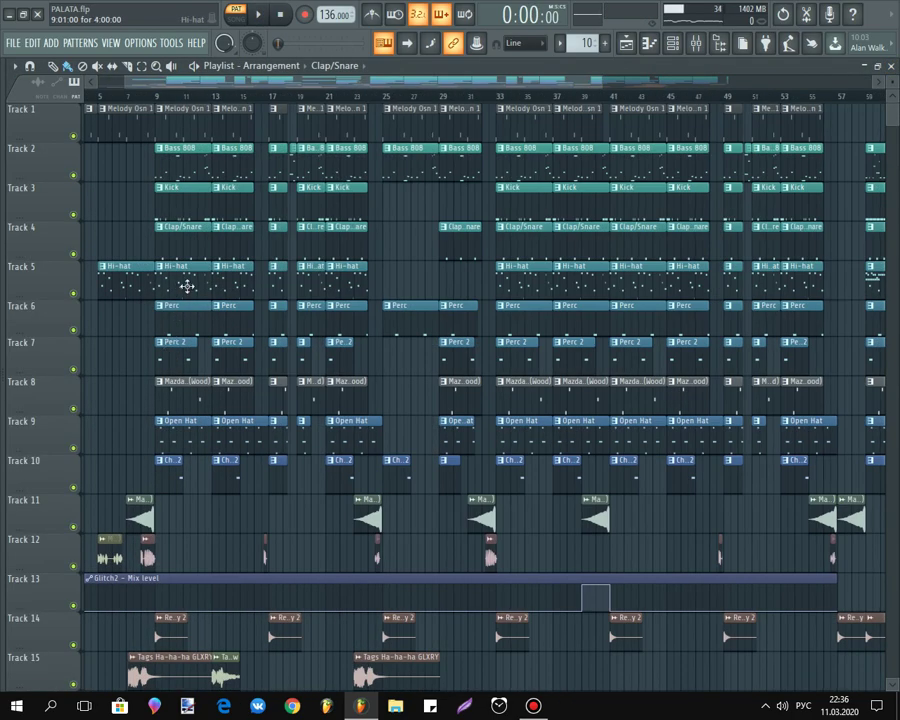
double_click(187, 284)
key(space)
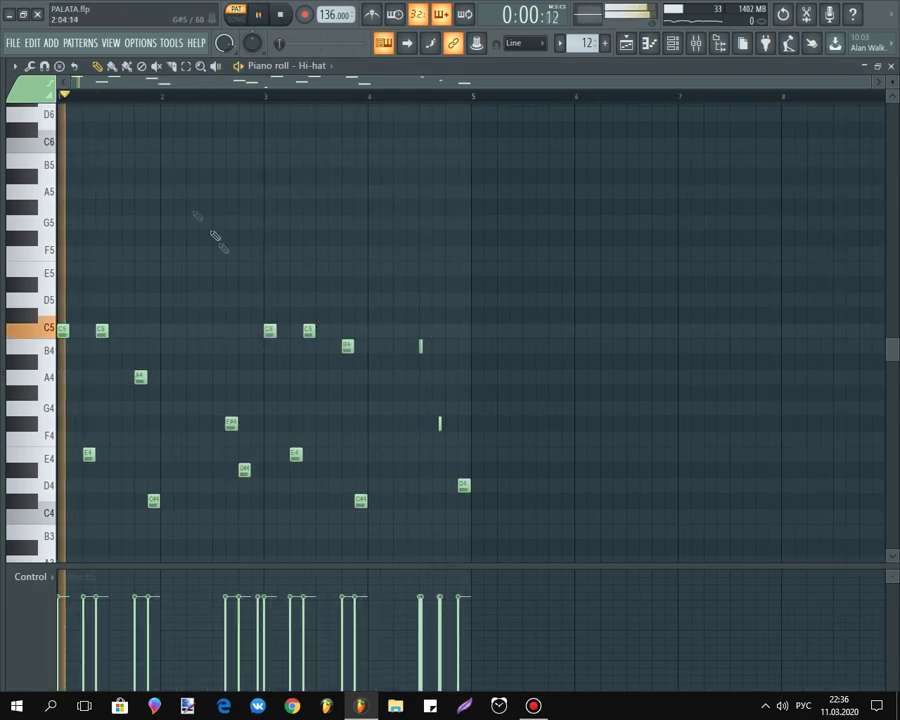
scroll(225, 249, down, 3)
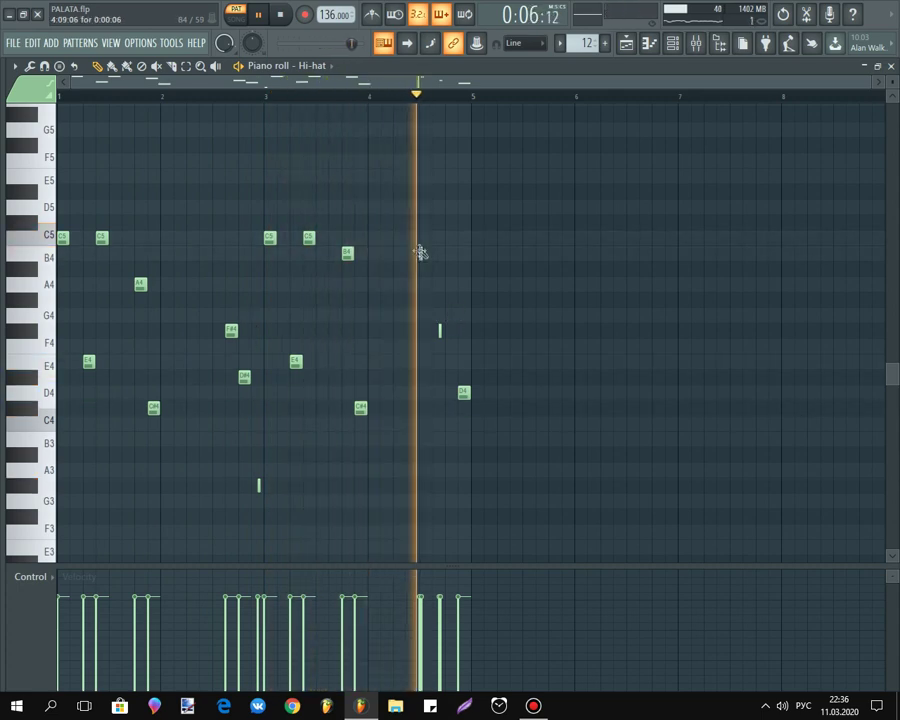
key(space)
click(893, 66)
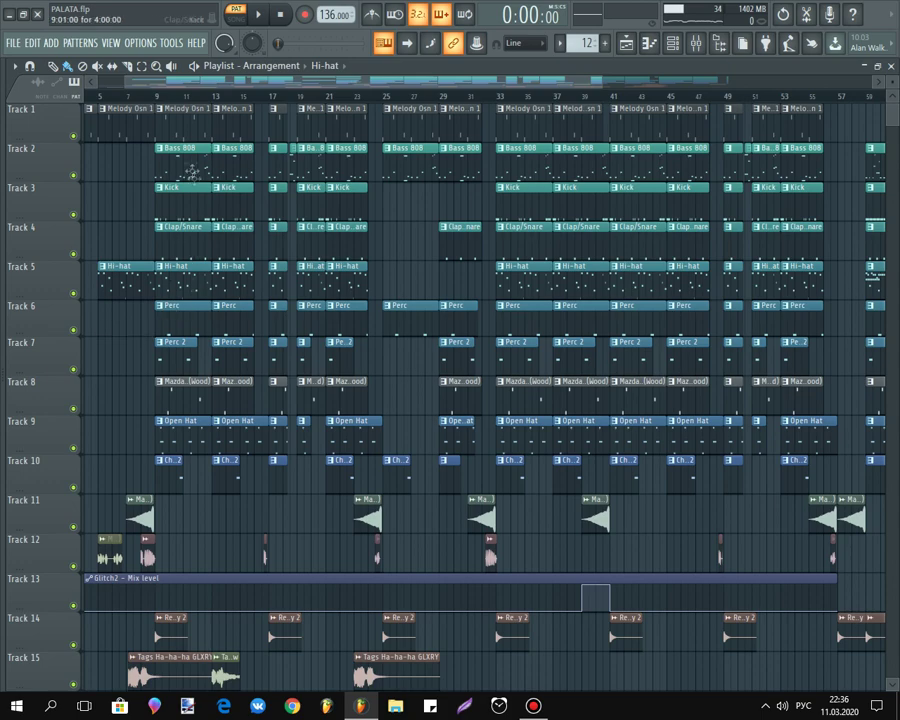
Step: Open and play the Perc 2 pattern from Track 7 and return to the playlist
double_click(178, 355)
key(space)
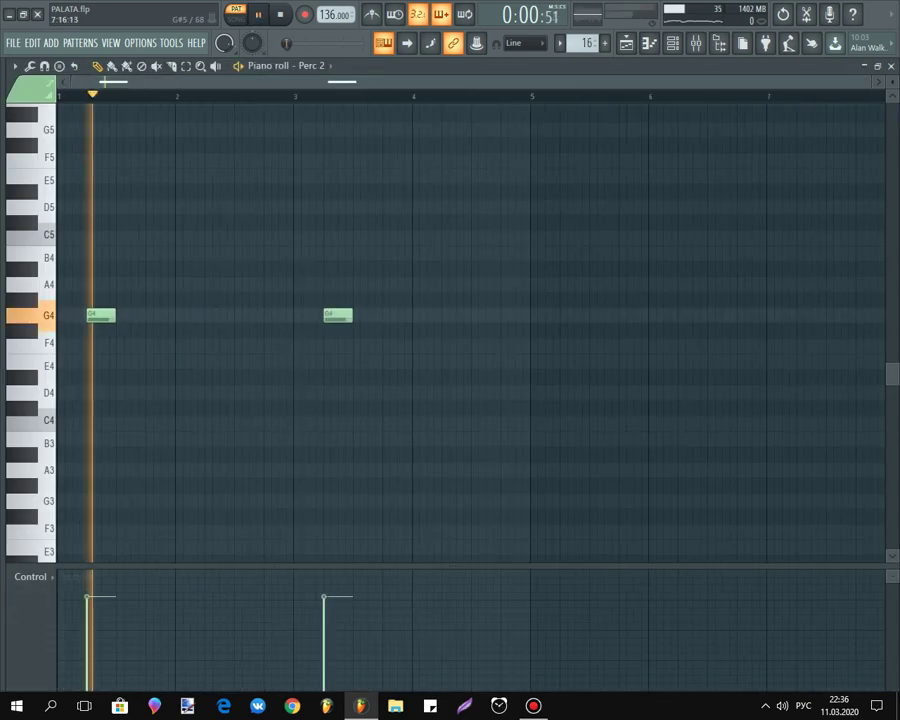
click(895, 66)
Step: Review the Mazda Perc (Wood) pattern from Track 8 in the piano roll, stop playback, and close it
double_click(150, 285)
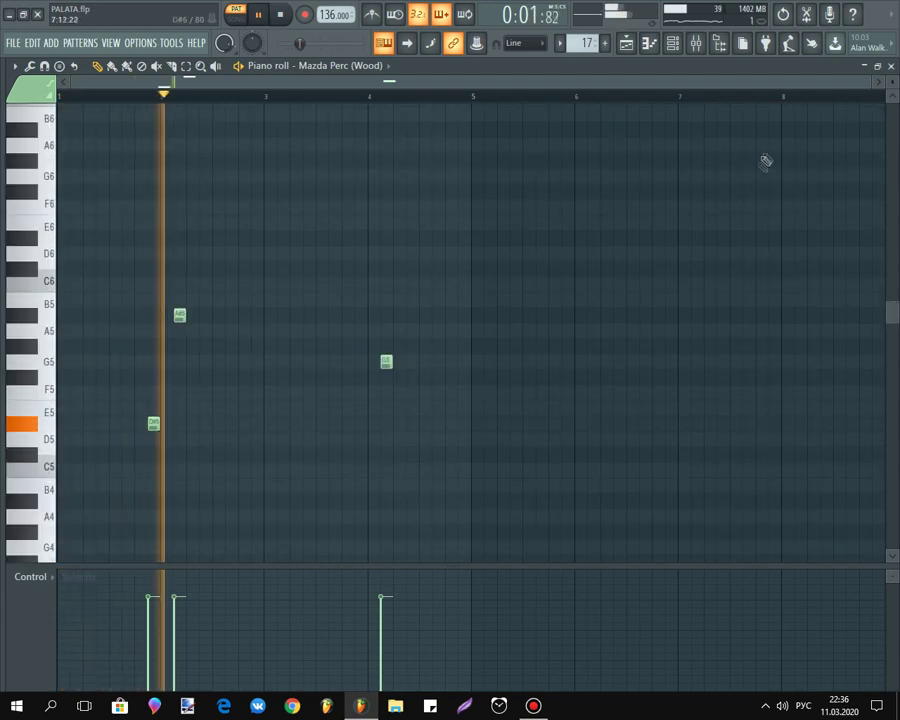
key(space)
click(893, 66)
Step: Open and play the Open Hat pattern from Track 9 to review its notes, and return to the playlist
double_click(180, 424)
key(space)
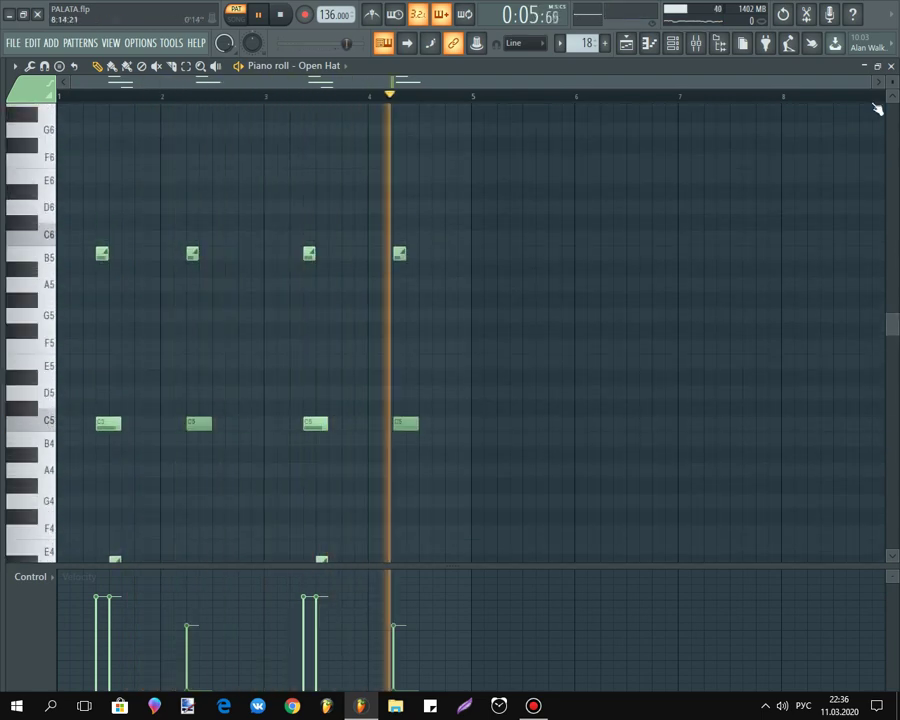
click(893, 66)
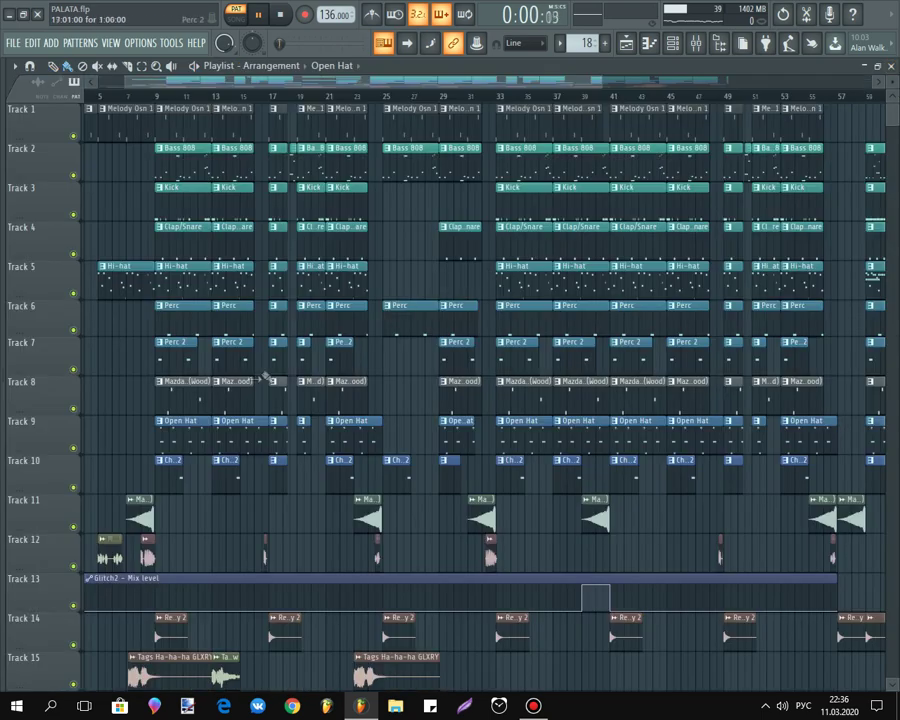
Step: Open the Chant #2 pattern from Track 10, play it briefly to review its note, and close the piano roll
double_click(173, 465)
key(space)
scroll(262, 375, down, 3)
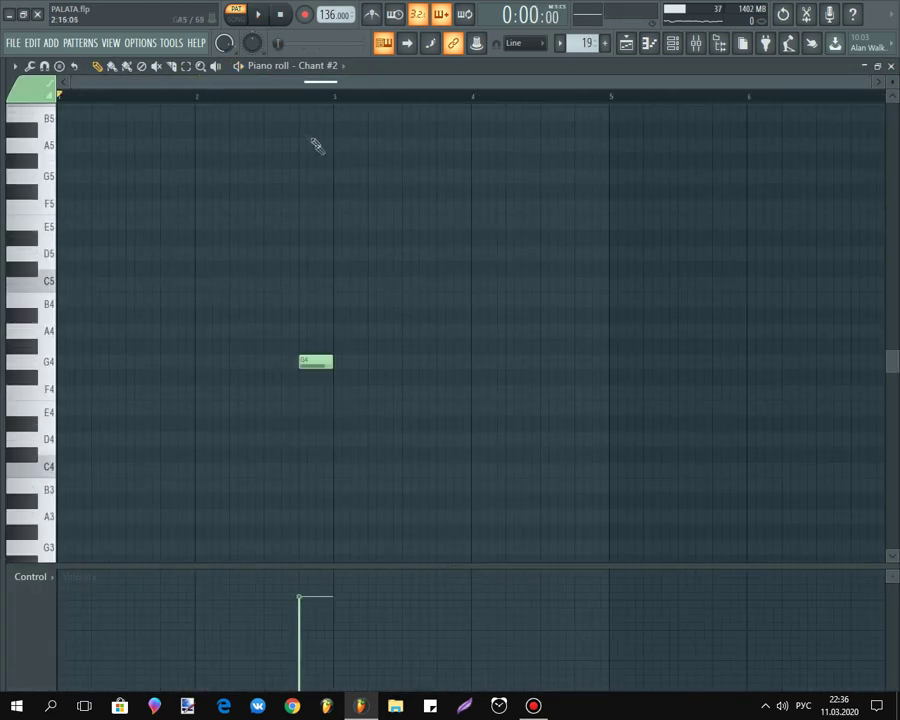
key(space)
key(space)
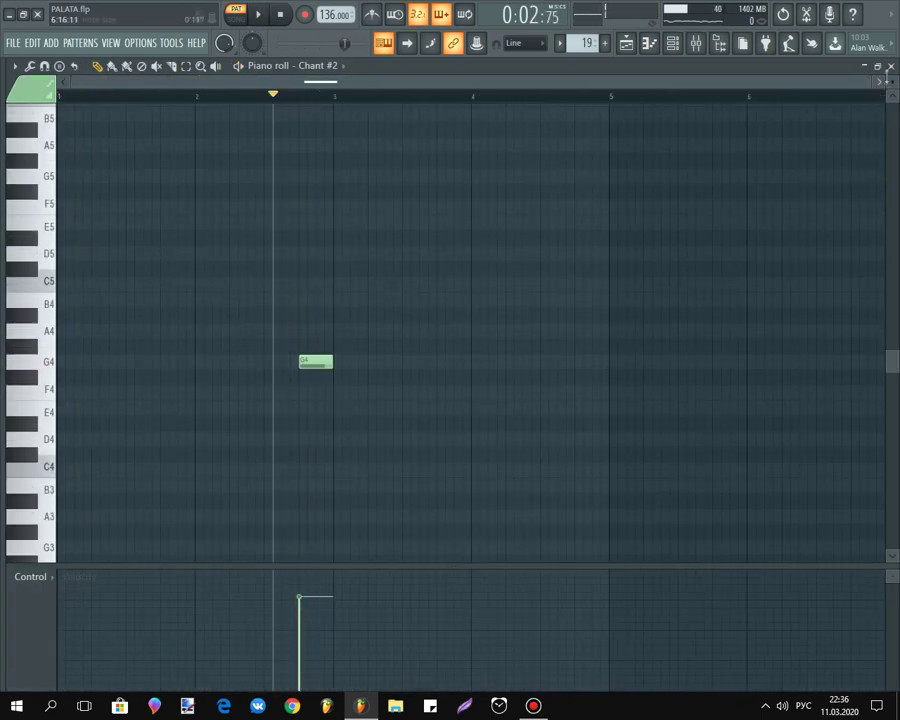
click(892, 66)
Step: Solo Track 11 together with the Glitch2 automation on Track 13, and play the arrangement in song mode from bar 7
scroll(112, 476, down, 3)
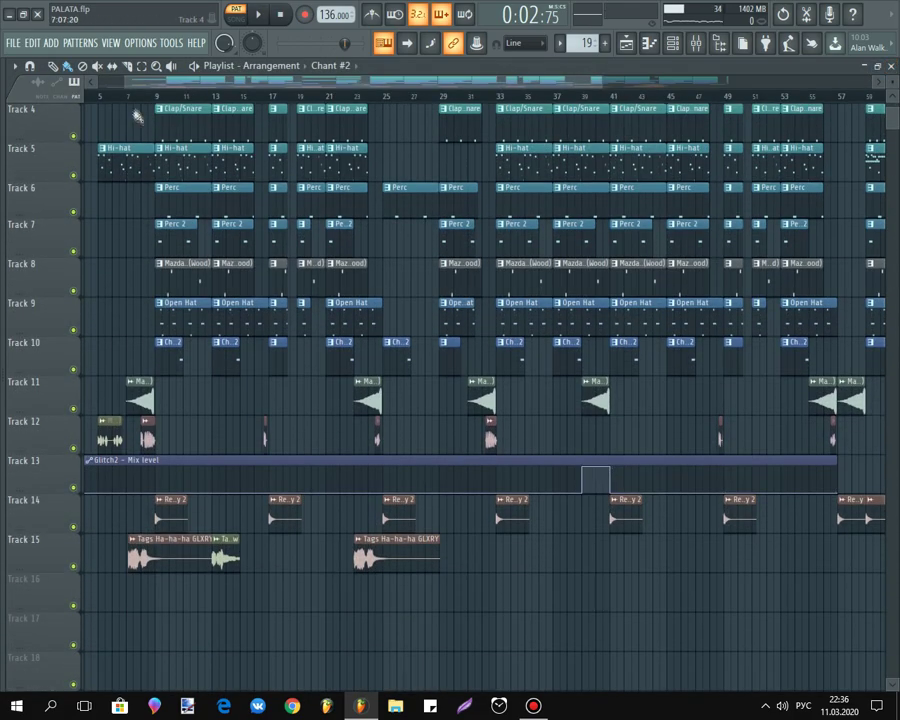
right_click(73, 408)
click(73, 487)
key(space)
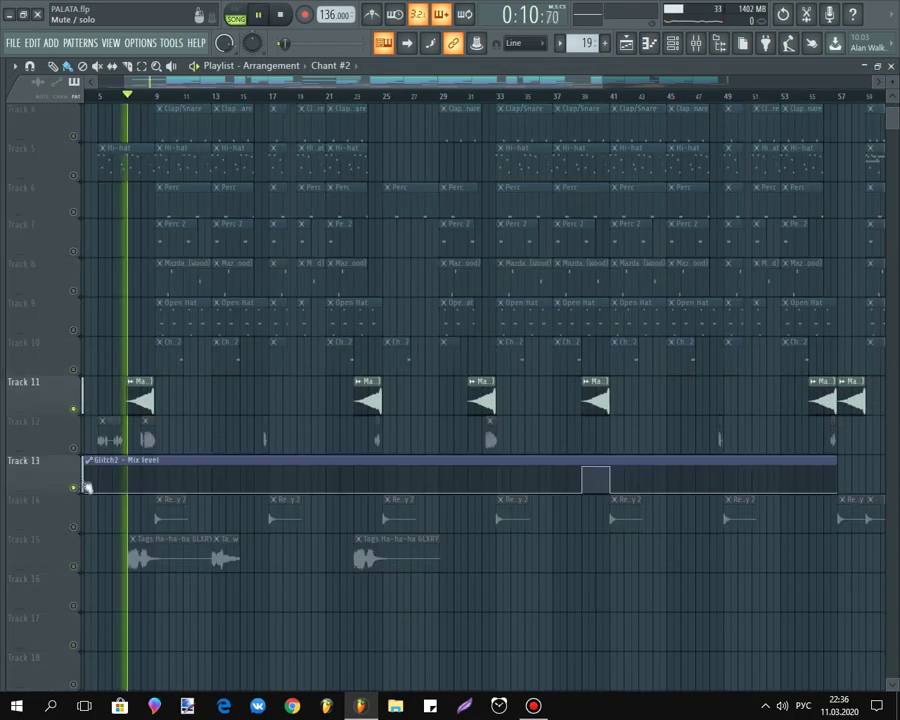
scroll(119, 427, up, 2)
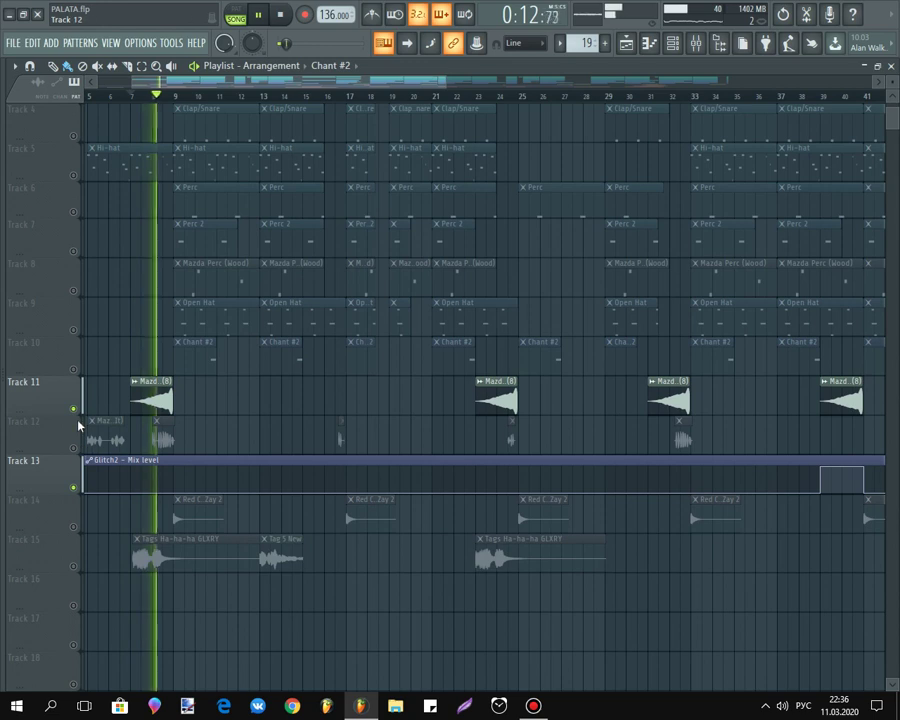
Step: Unmute Tracks 14 and 12 and restart the song playback to hear their samples with Tracks 11 and 13
click(73, 526)
click(73, 447)
key(space)
key(space)
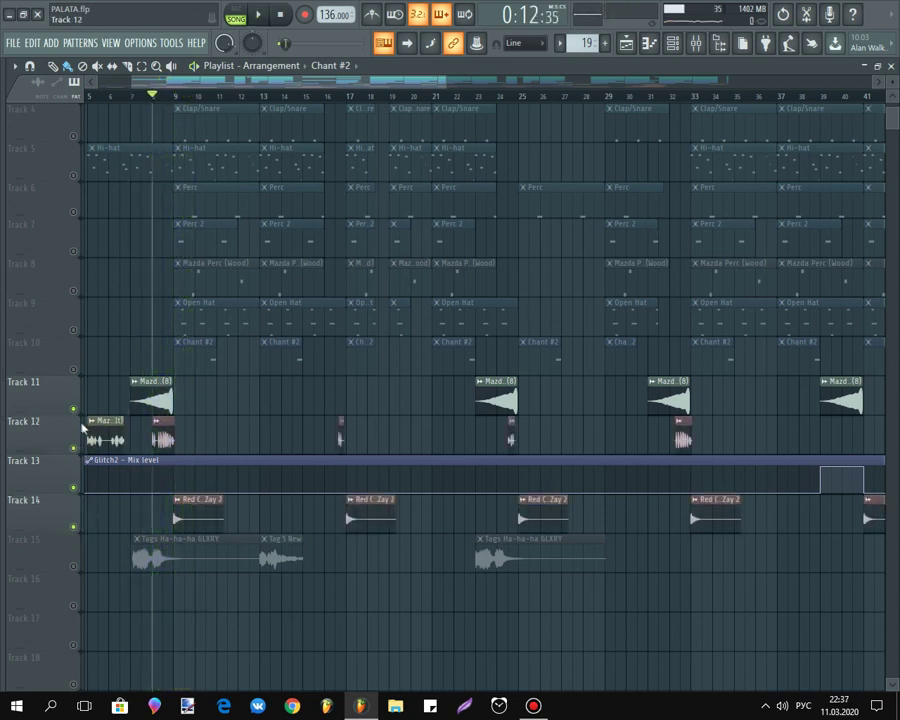
Step: Mute Tracks 11 and 14, play only Tracks 12 and 13 across the whole arrangement, and stop playback
click(73, 408)
click(73, 526)
scroll(94, 380, down, 3)
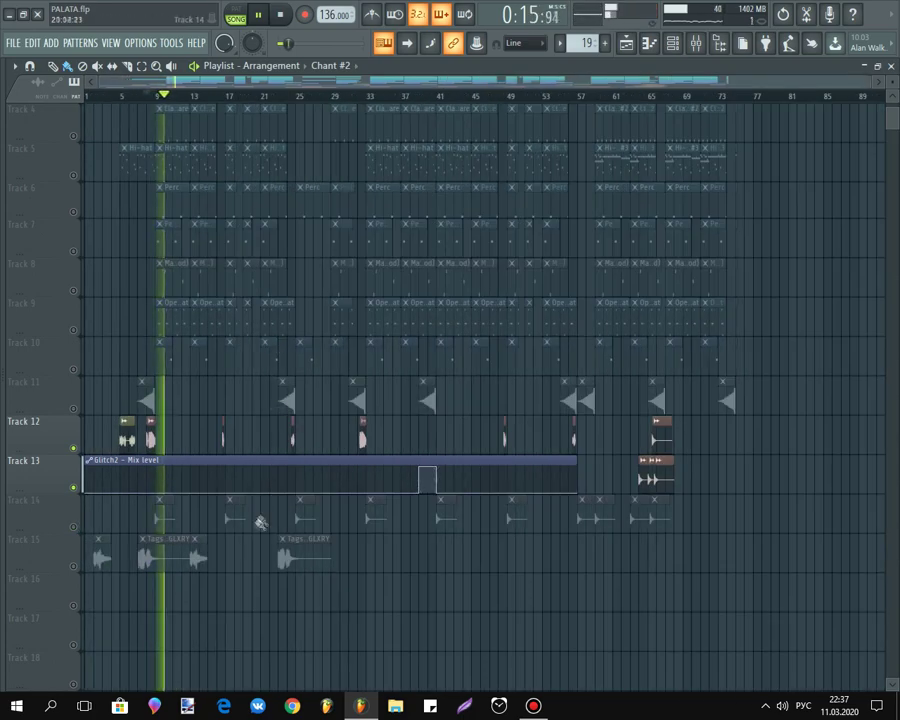
key(space)
Step: Solo Track 2 and release the solo so that all playlist tracks are unmuted
scroll(73, 148, up, 3)
right_click(76, 175)
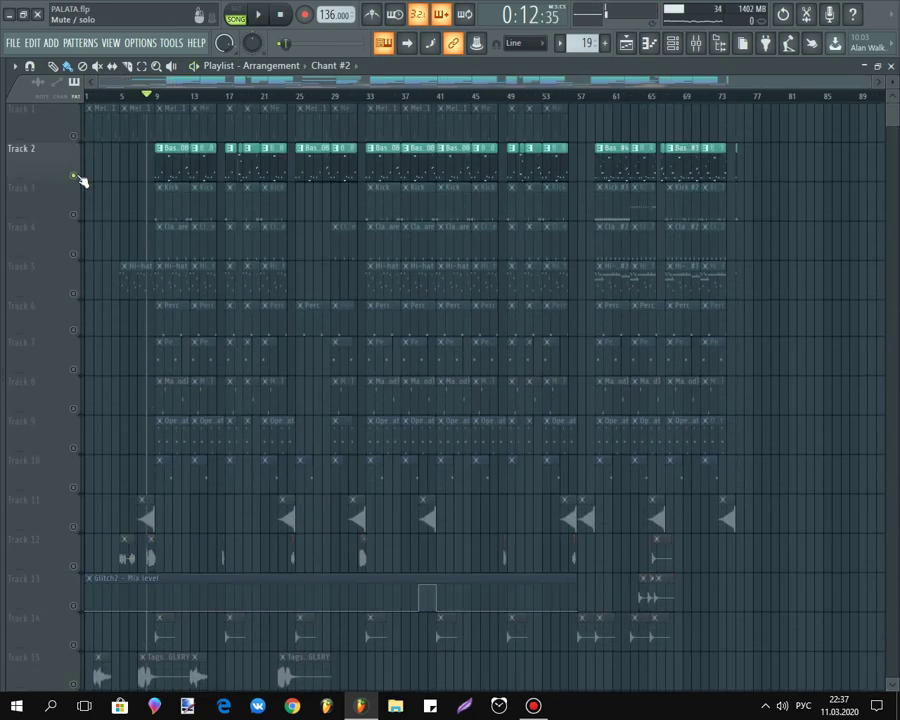
right_click(76, 175)
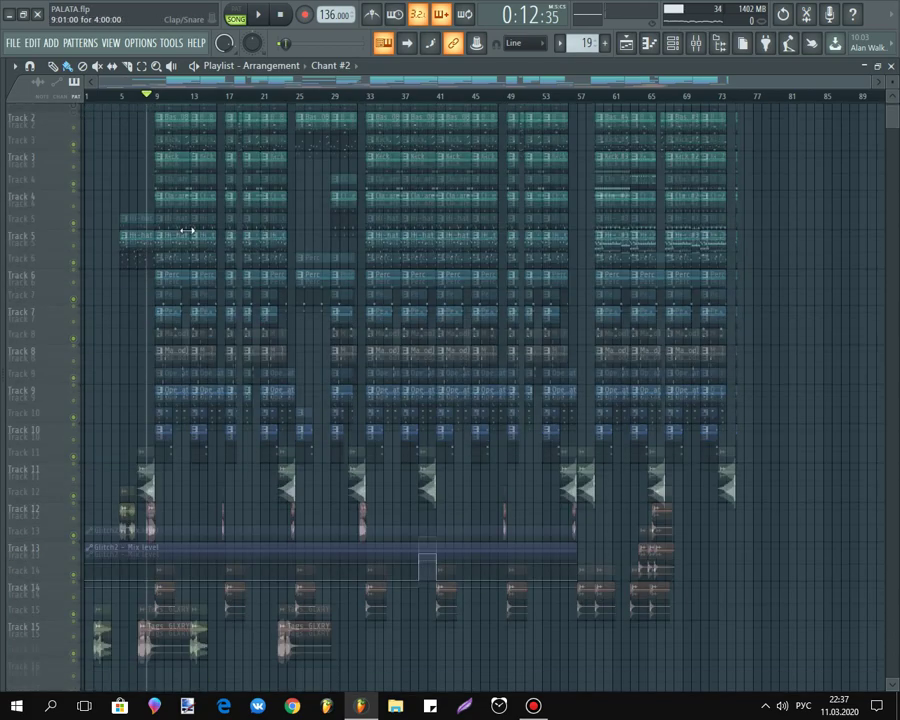
Step: Play the full arrangement from bar 9 to hear the tracks together, and stop playback
scroll(172, 110, down, 2)
click(160, 96)
key(space)
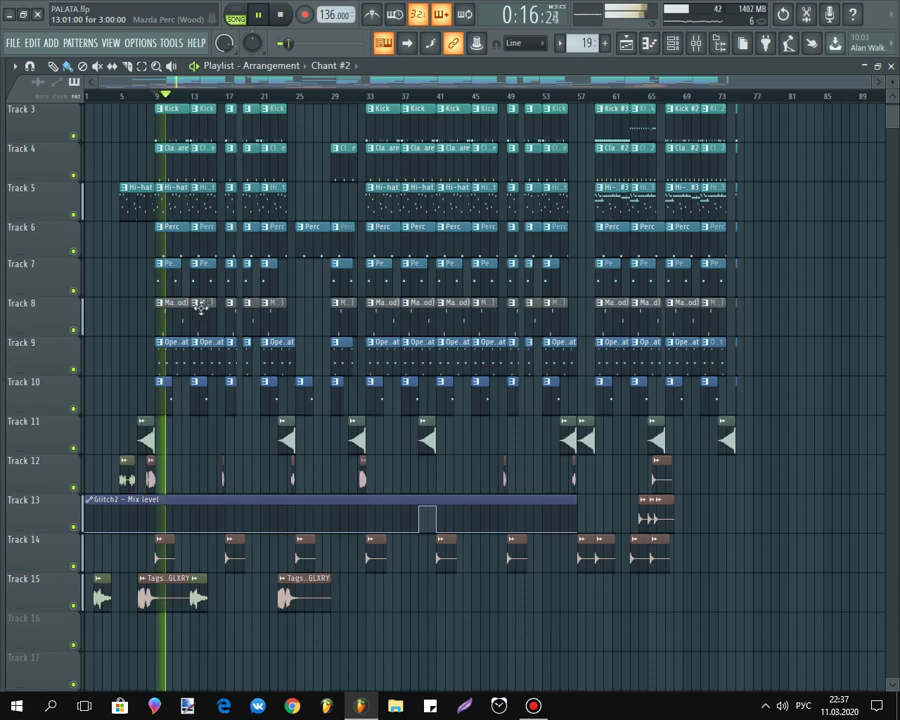
scroll(202, 305, up, 2)
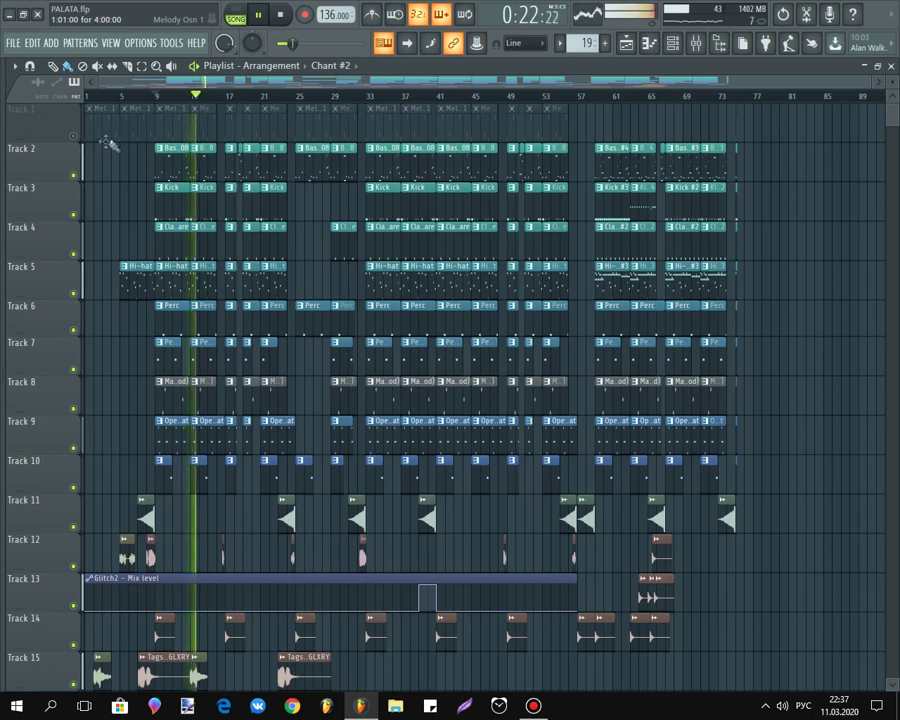
key(space)
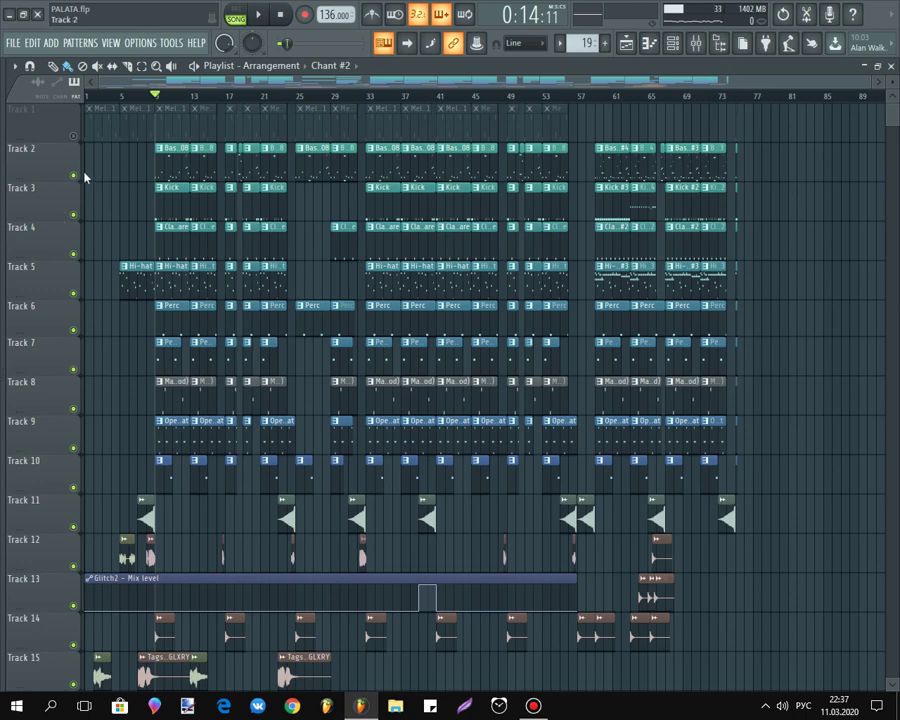
Step: Review the master channel's effect chain in the mixer, and briefly open the Bass 808 pattern in the piano roll
key(F9)
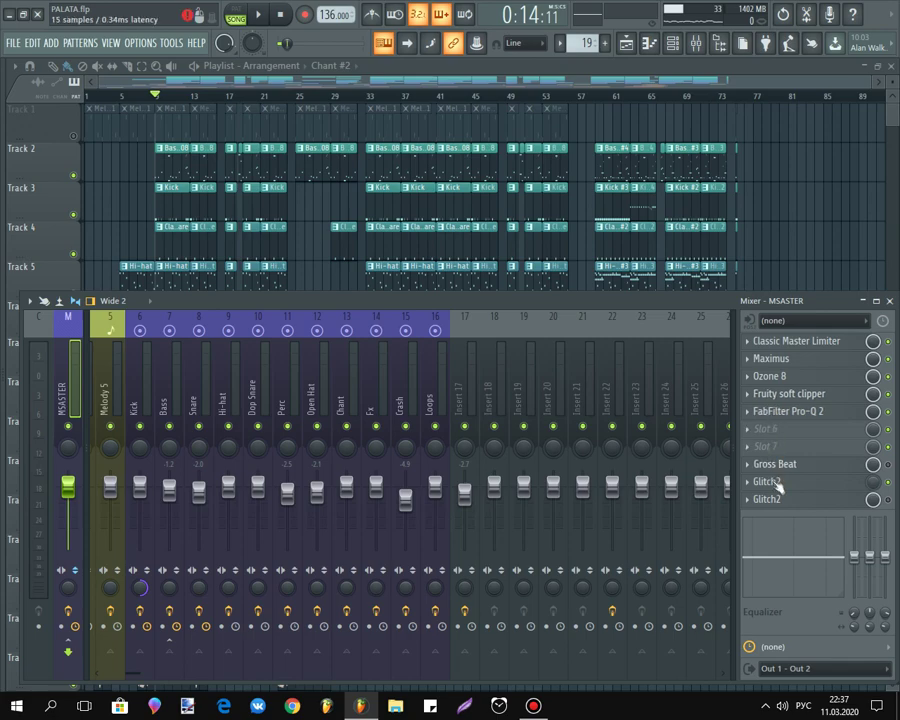
click(889, 301)
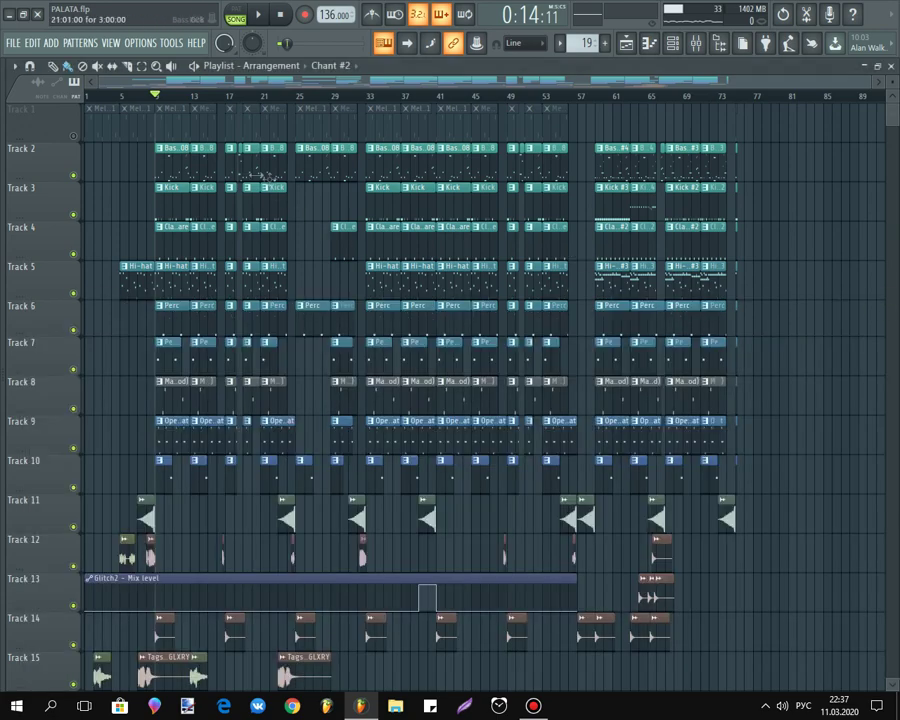
double_click(173, 160)
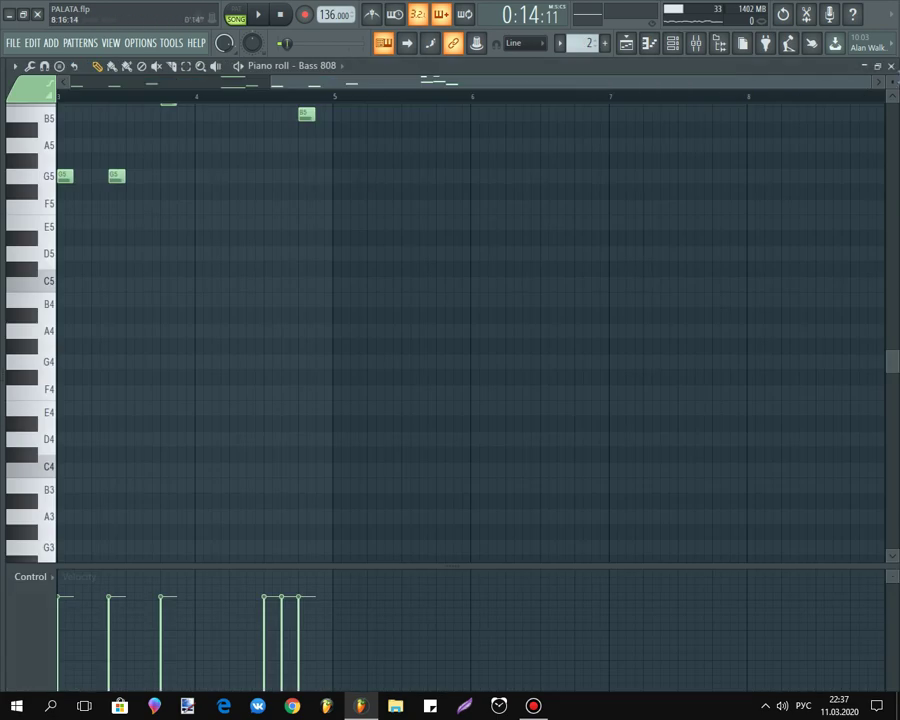
click(891, 66)
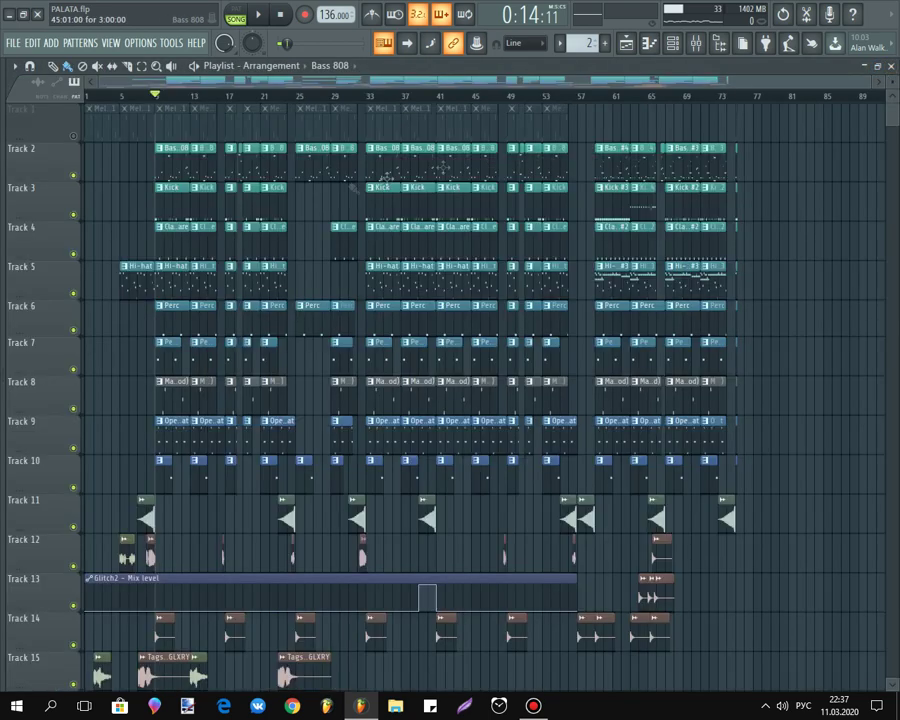
Step: Review the Bass channel's effects in the mixer, and solo and play Track 2 from bar 9
click(680, 50)
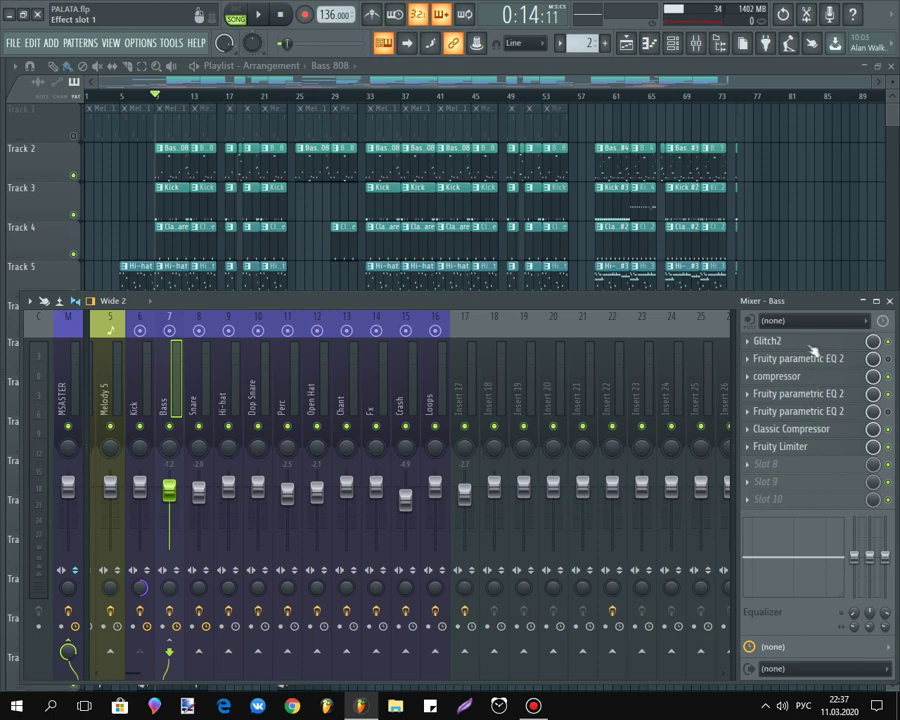
key(space)
key(space)
right_click(74, 176)
key(space)
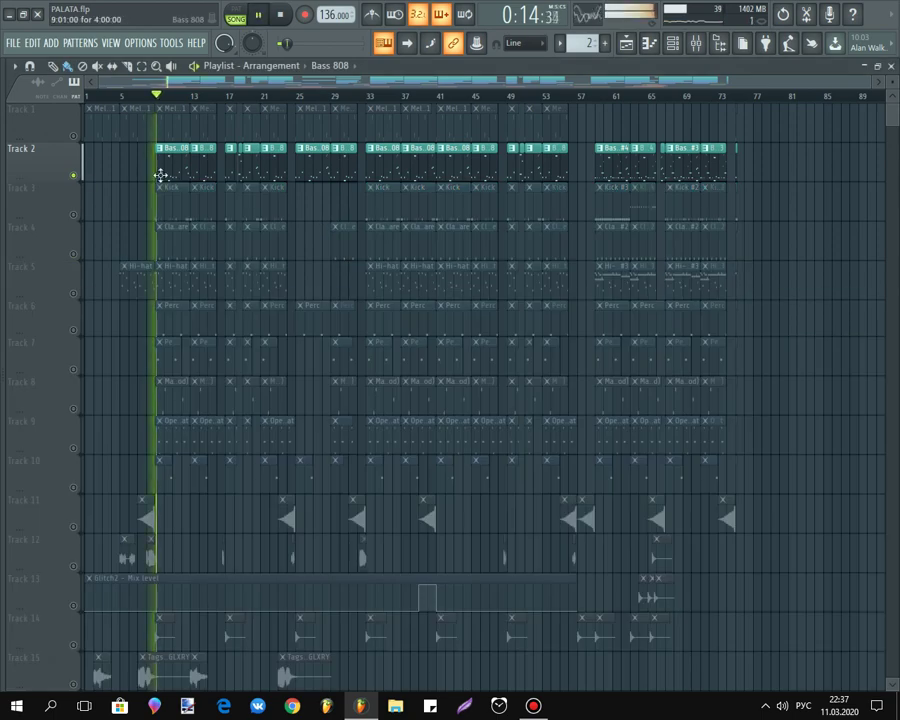
Step: Check the Bass 808 notes in the piano roll during playback, and unmute Track 13 with the Glitch2 automation
double_click(178, 175)
click(893, 66)
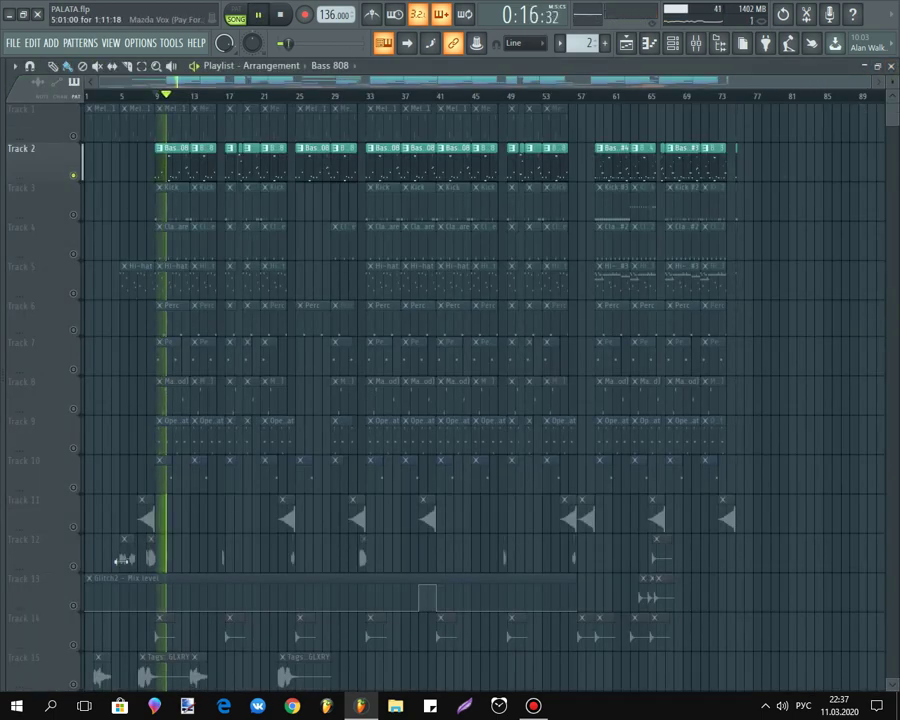
click(78, 608)
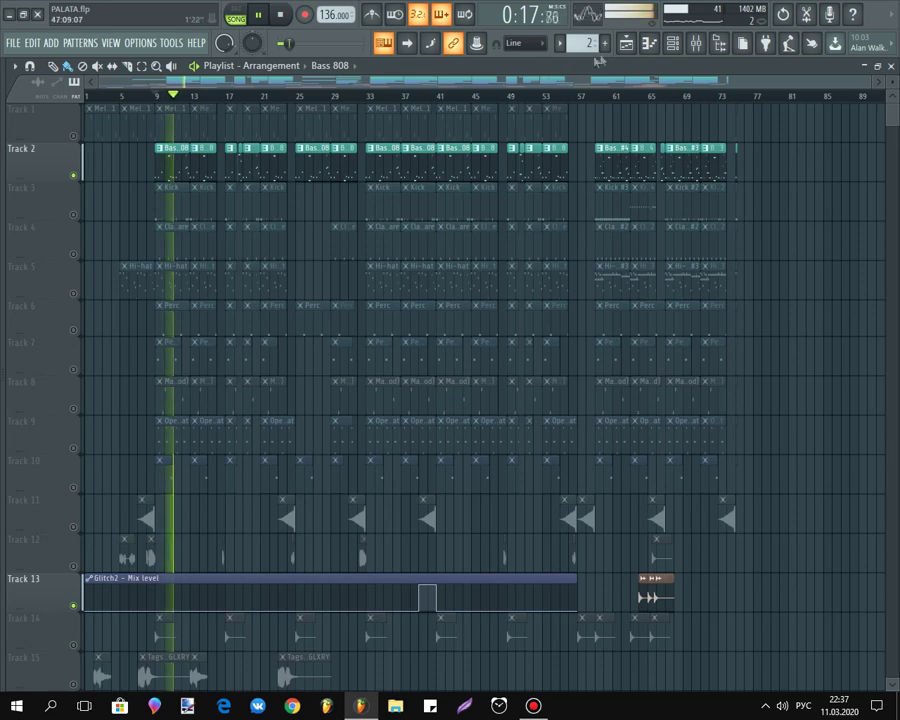
Step: Check the Bass channel in the mixer during playback, stop it, and unmute all playlist tracks
click(695, 43)
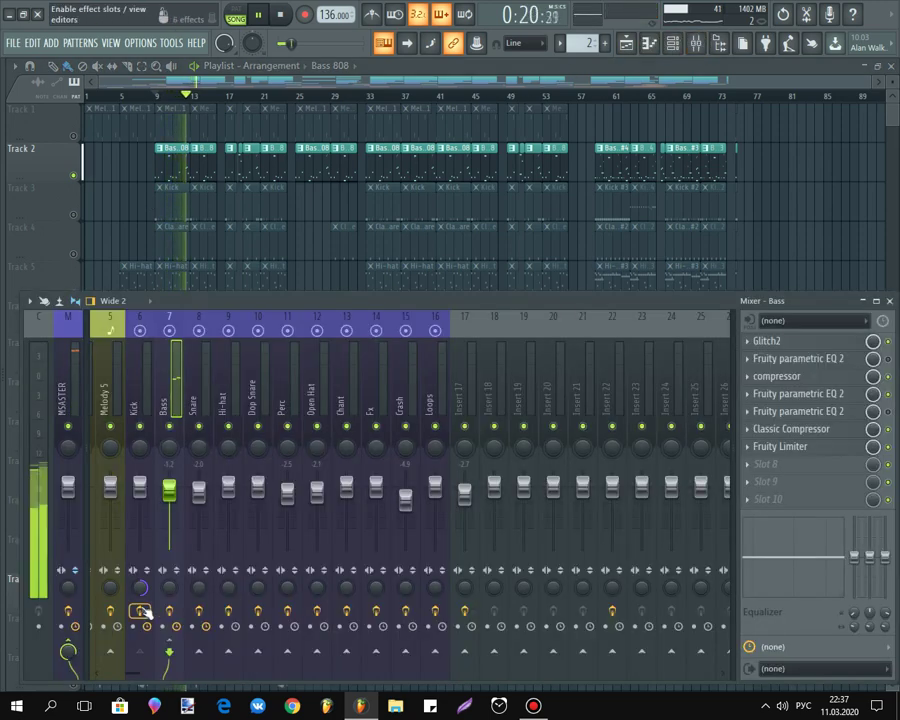
key(space)
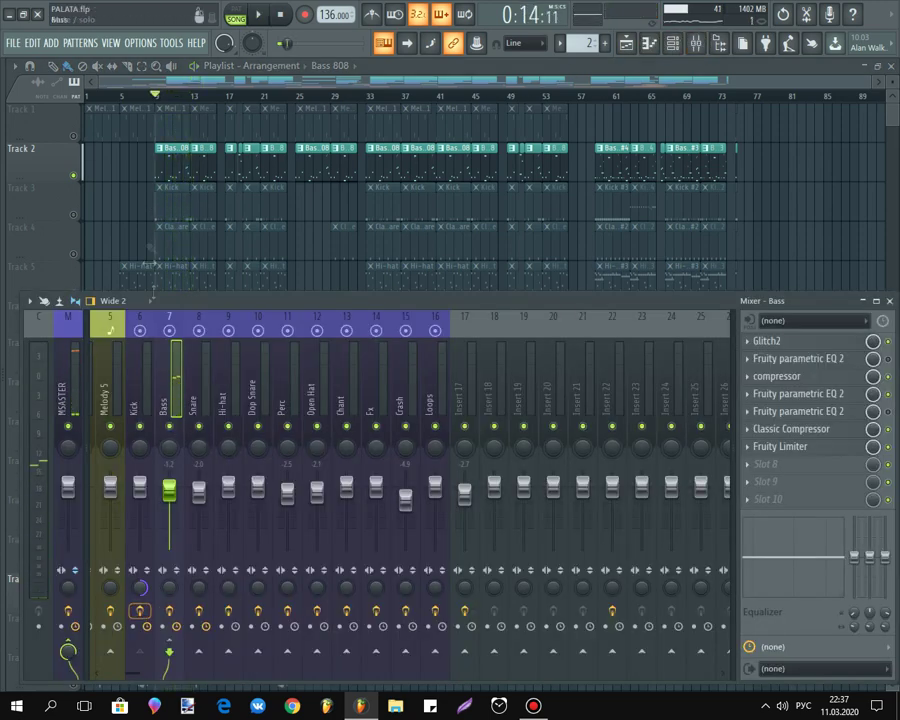
right_click(74, 176)
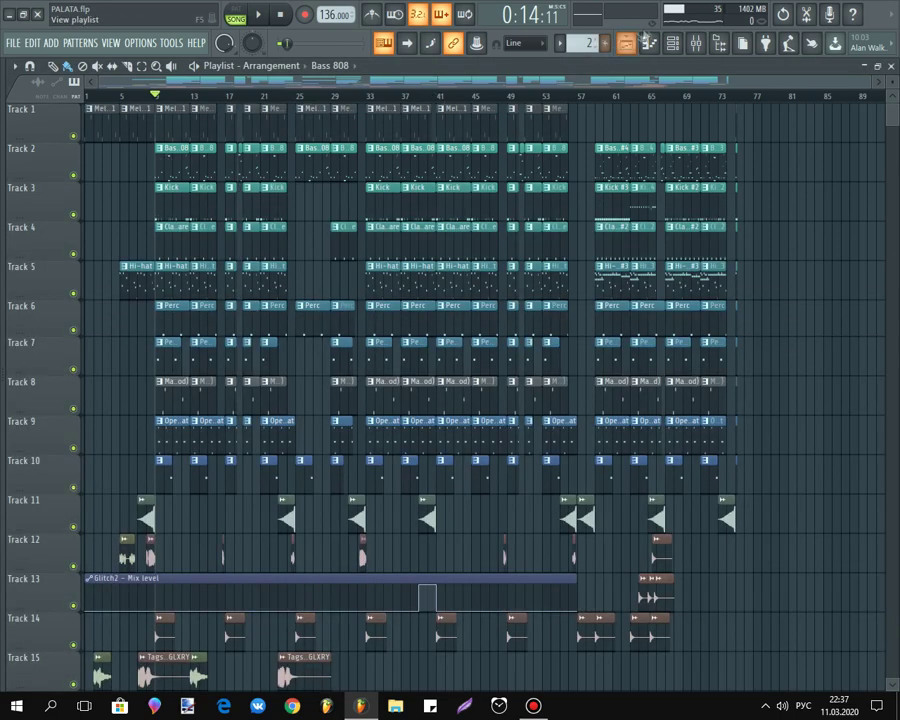
Step: Disable the effects on the master, Melody and drum channels in the mixer, and play the arrangement from bar 9
click(645, 40)
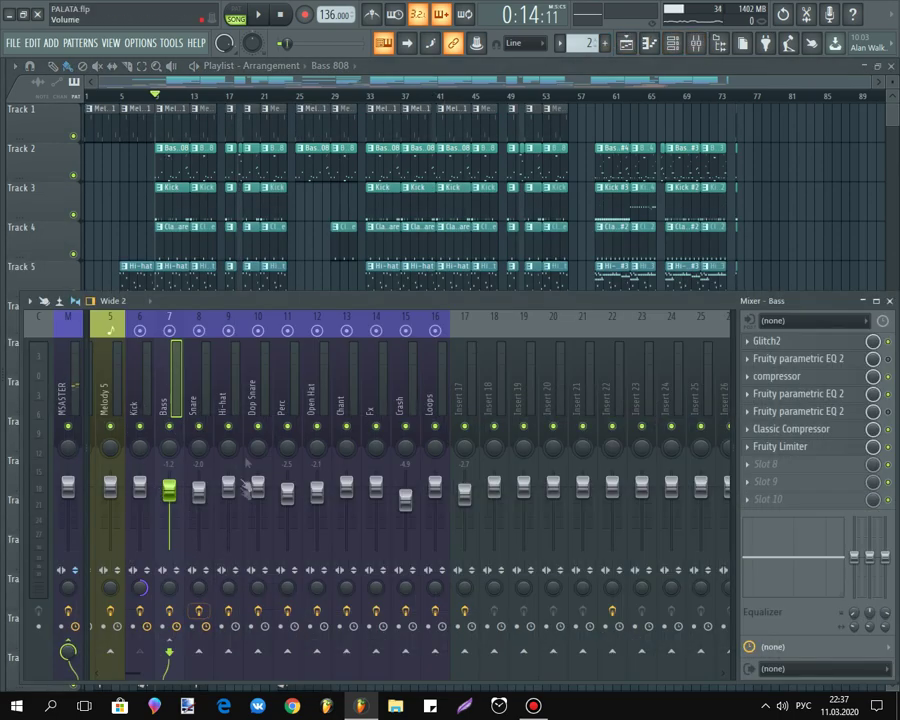
scroll(231, 402, up, 4)
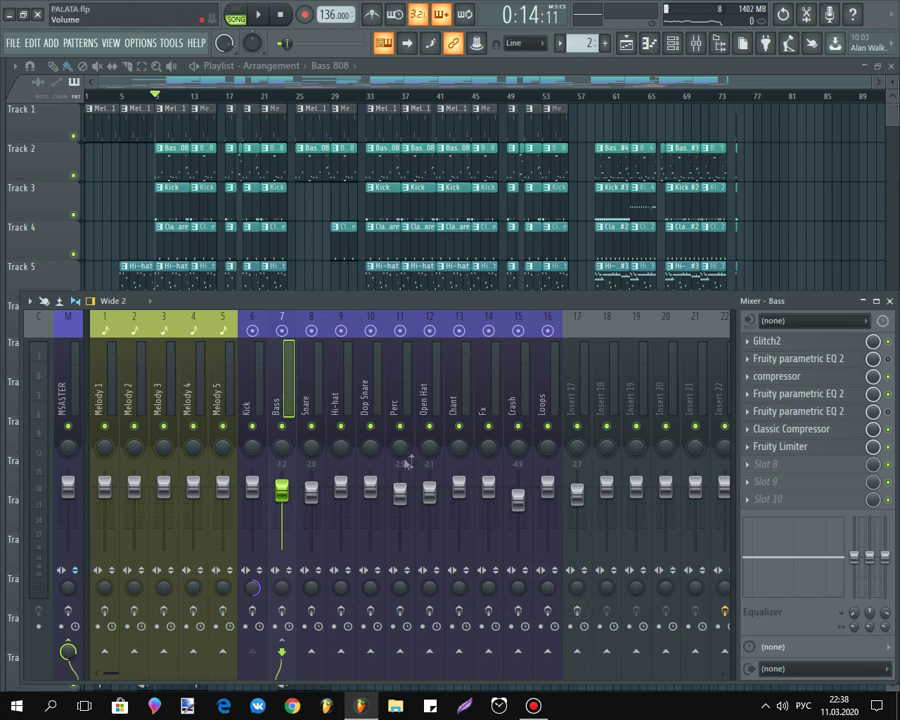
scroll(376, 388, down, 4)
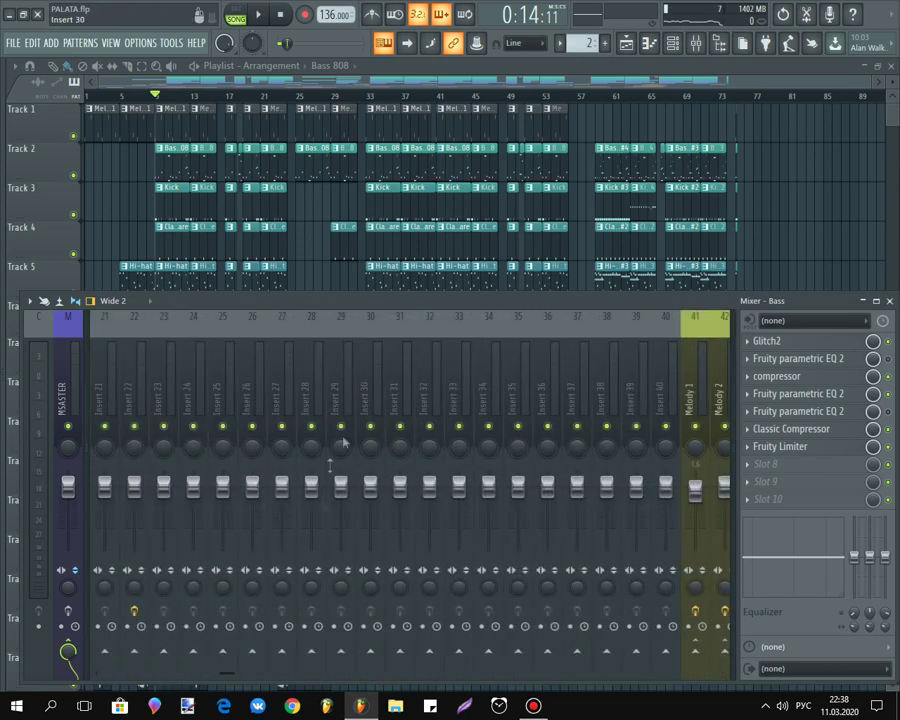
key(space)
scroll(423, 374, down, 3)
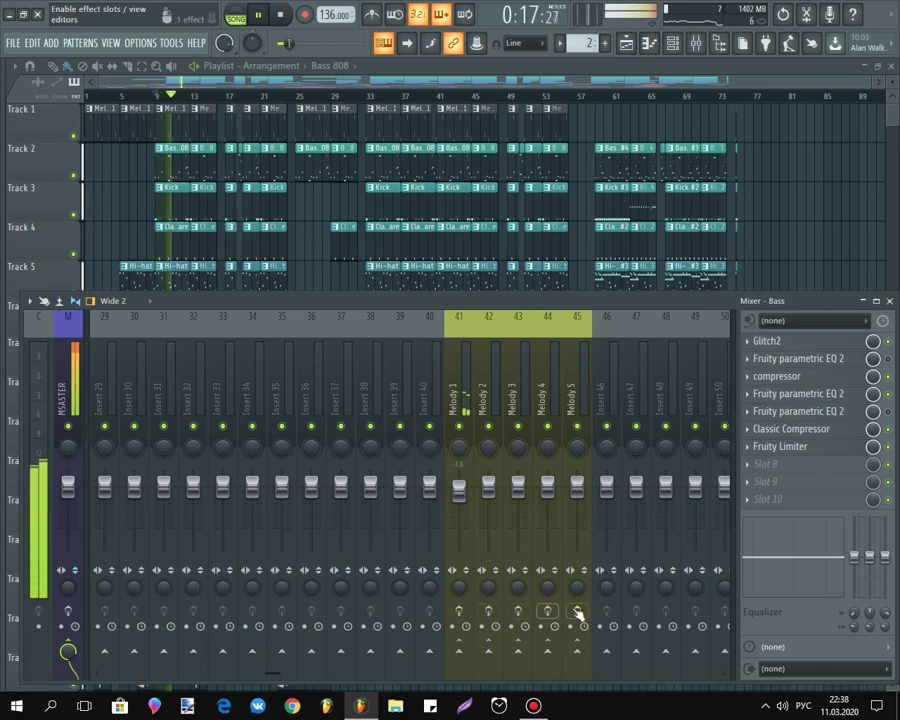
scroll(358, 365, up, 10)
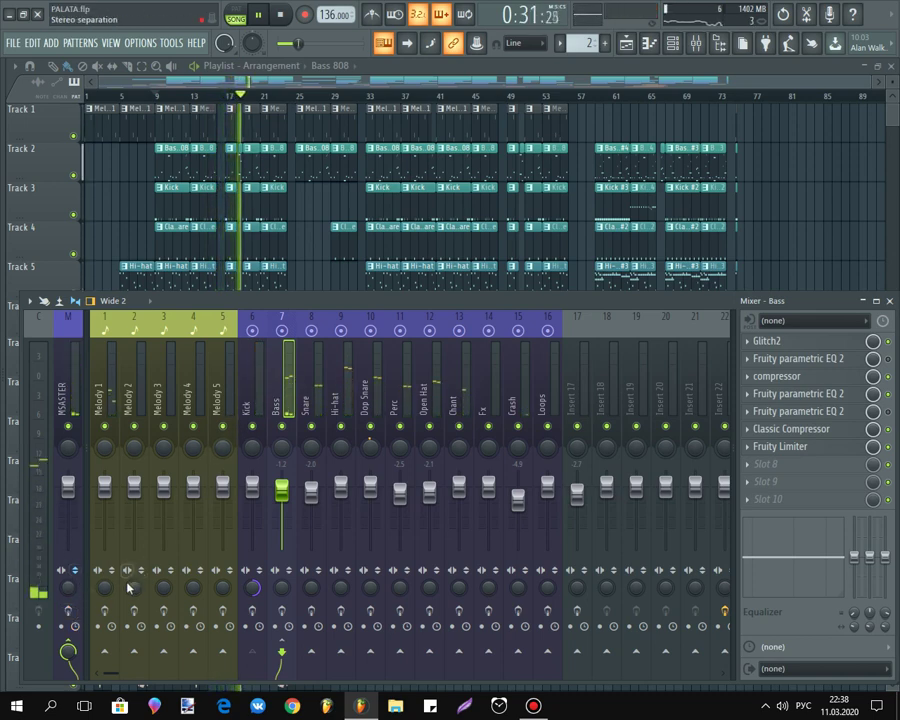
Step: Re-enable the effects on the Melody 1 to Melody 5, Kick and Bass mixer channels during playback
click(104, 610)
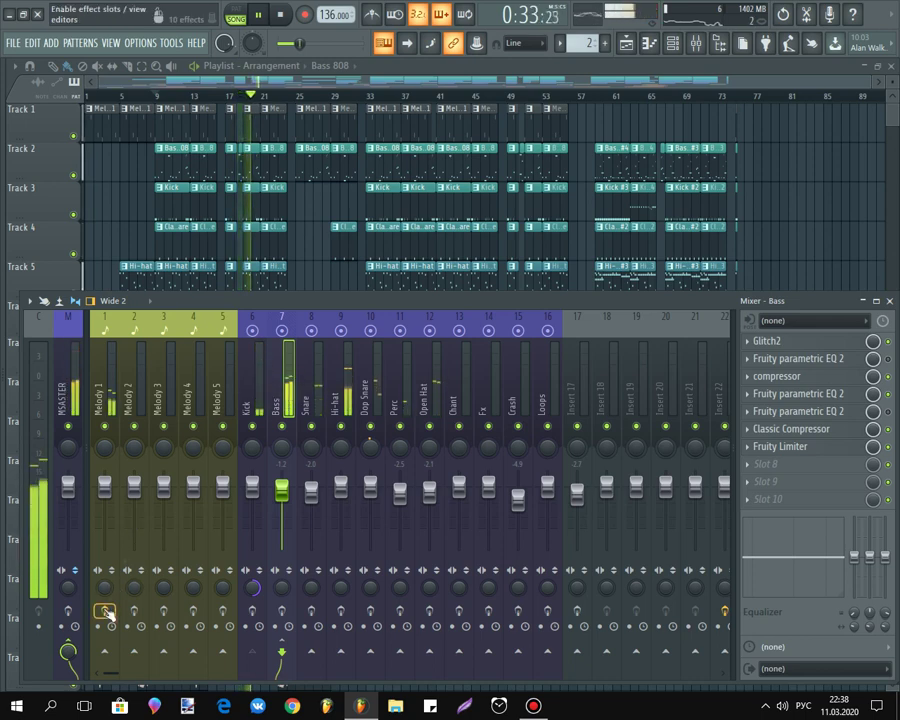
click(134, 610)
click(222, 610)
click(252, 610)
click(281, 610)
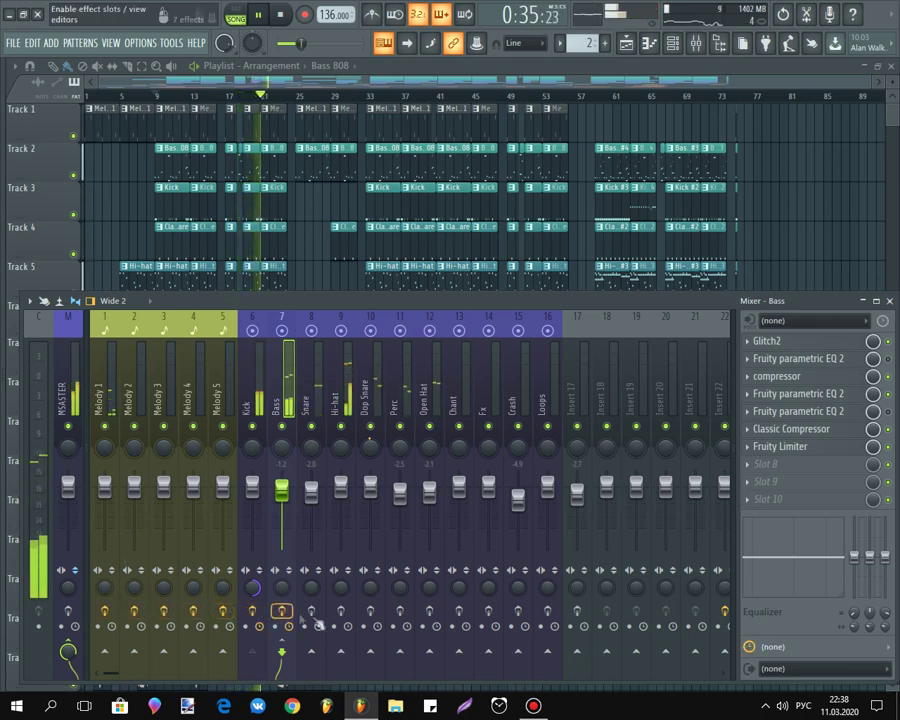
Step: Re-enable the effects on the remaining mixer channels from Snare to Loops
click(340, 610)
click(370, 610)
click(429, 610)
click(458, 610)
click(488, 610)
click(518, 610)
click(547, 610)
scroll(452, 437, down, 2)
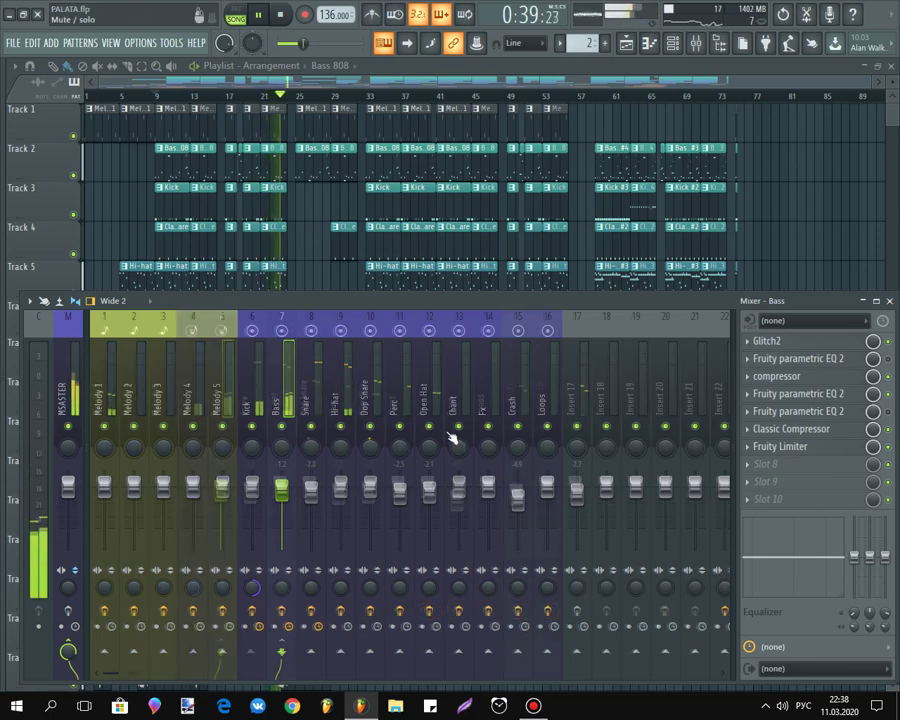
Step: Re-enable the effects on the master channel and on Melody 1 to Melody 5 at mixer channels 41 to 45
scroll(449, 435, down, 8)
click(349, 625)
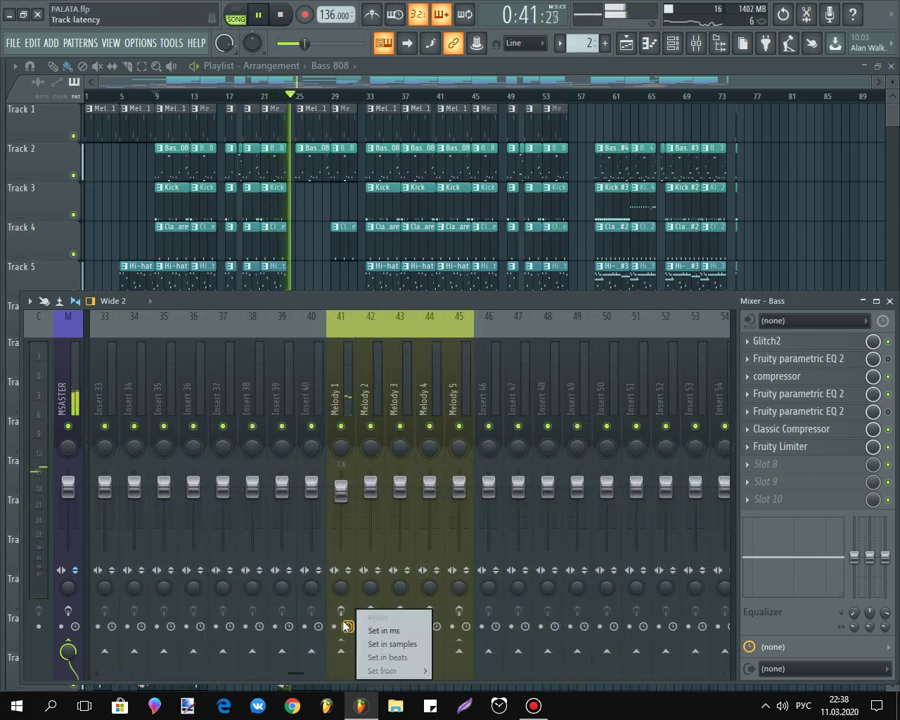
click(340, 608)
click(370, 610)
click(70, 611)
click(459, 610)
click(429, 610)
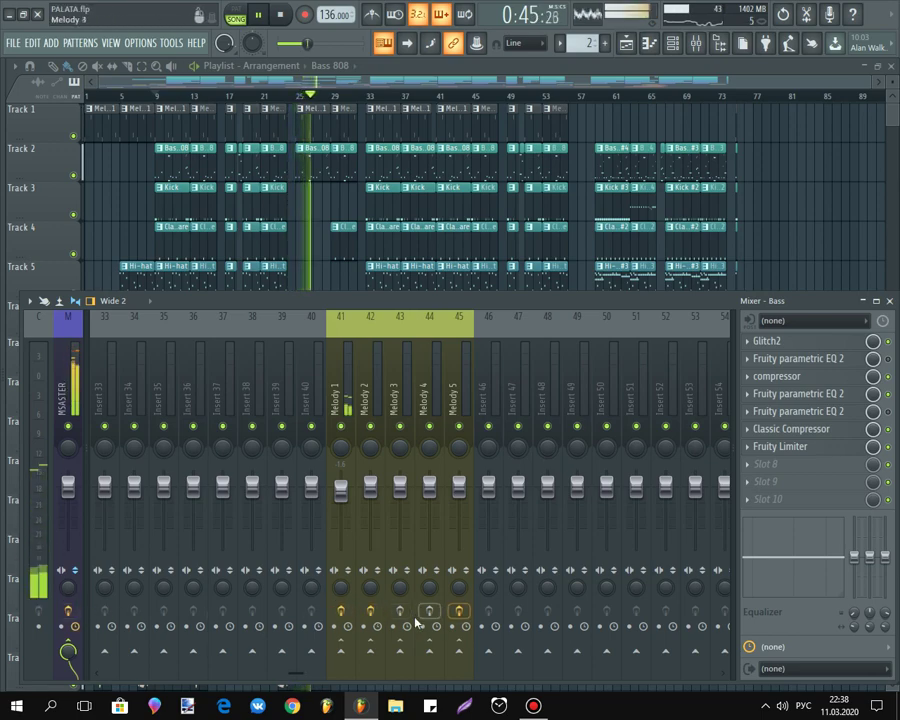
click(399, 611)
Step: Restart playback from bar 9 to compare the mix without the effects on the Melody and drum channels
scroll(313, 410, up, 8)
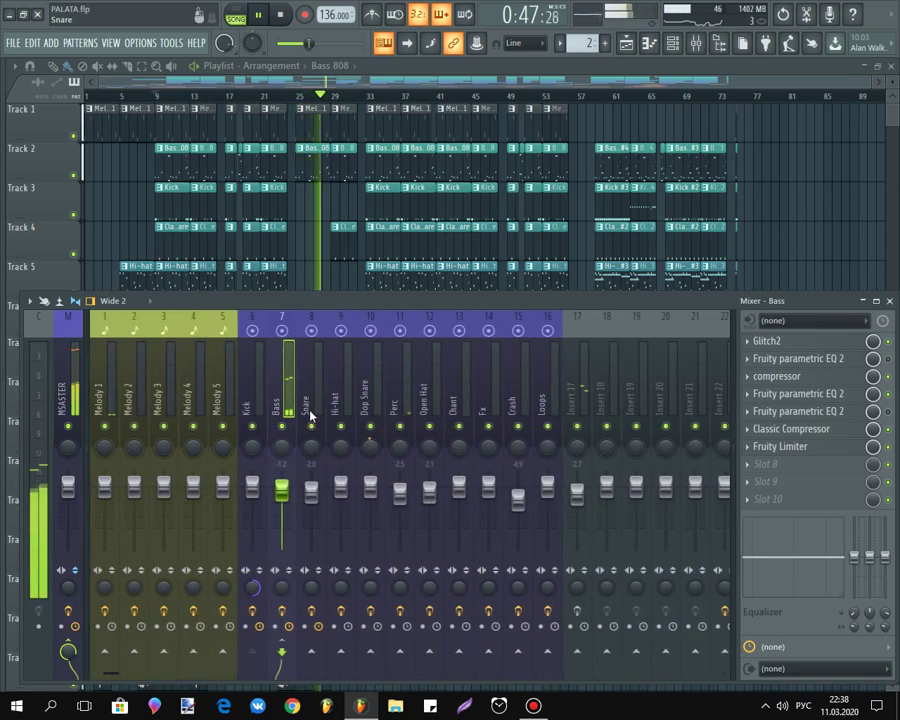
key(space)
key(space)
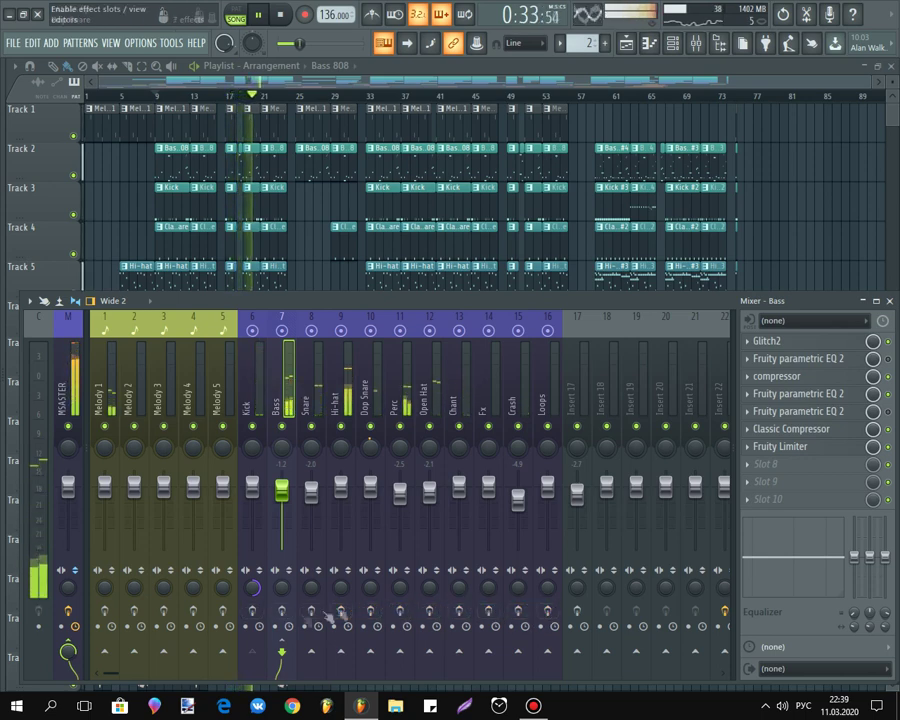
Step: Enable the effects on all mixer channels from Kick to Loops while the arrangement plays
click(252, 611)
click(282, 611)
click(311, 611)
click(341, 611)
drag(363, 614, 576, 616)
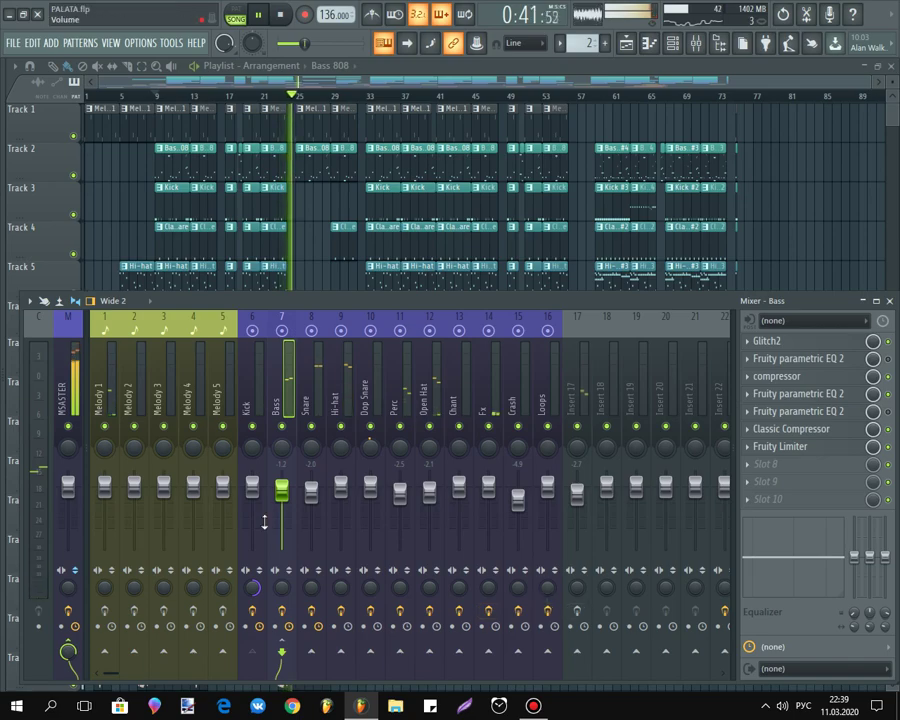
Step: Check the effect switches of the Melody channels 41 to 45, return to the playlist, and stop playback
scroll(239, 388, down, 4)
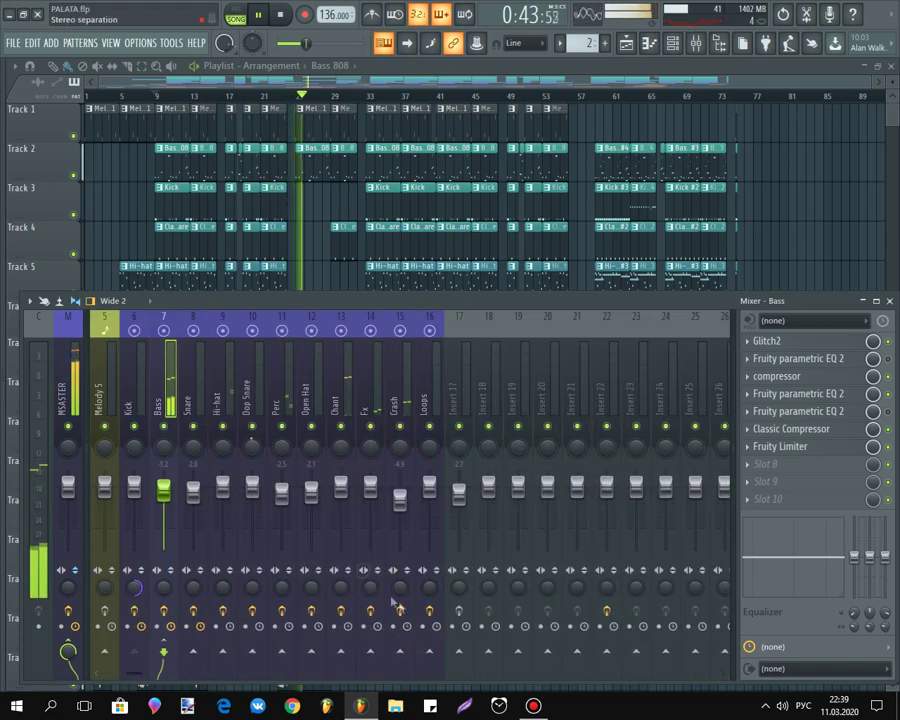
scroll(394, 376, down, 20)
scroll(400, 378, up, 8)
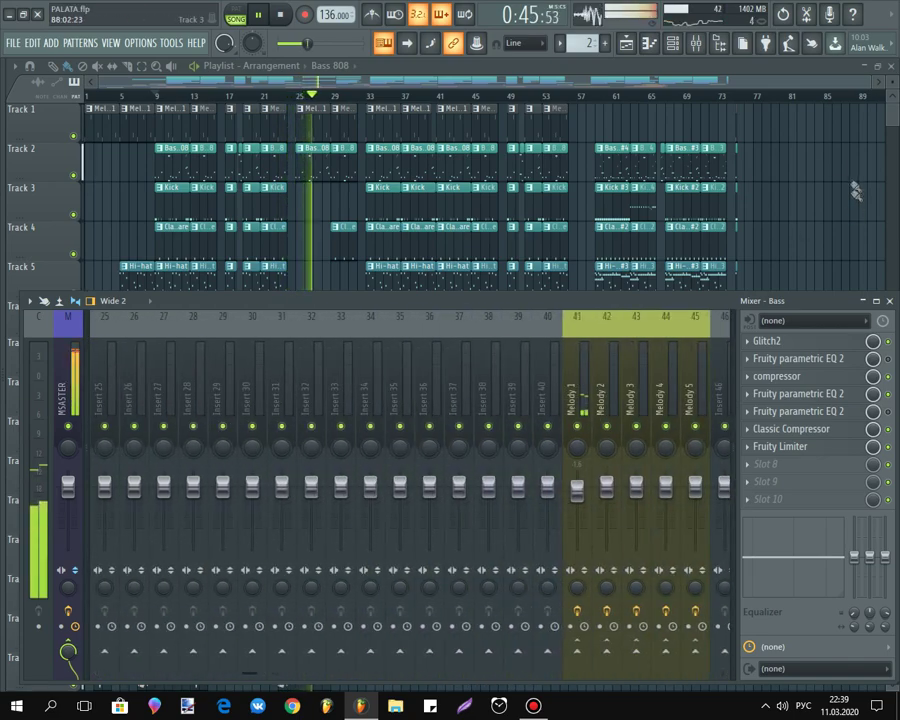
click(809, 162)
right_click(810, 162)
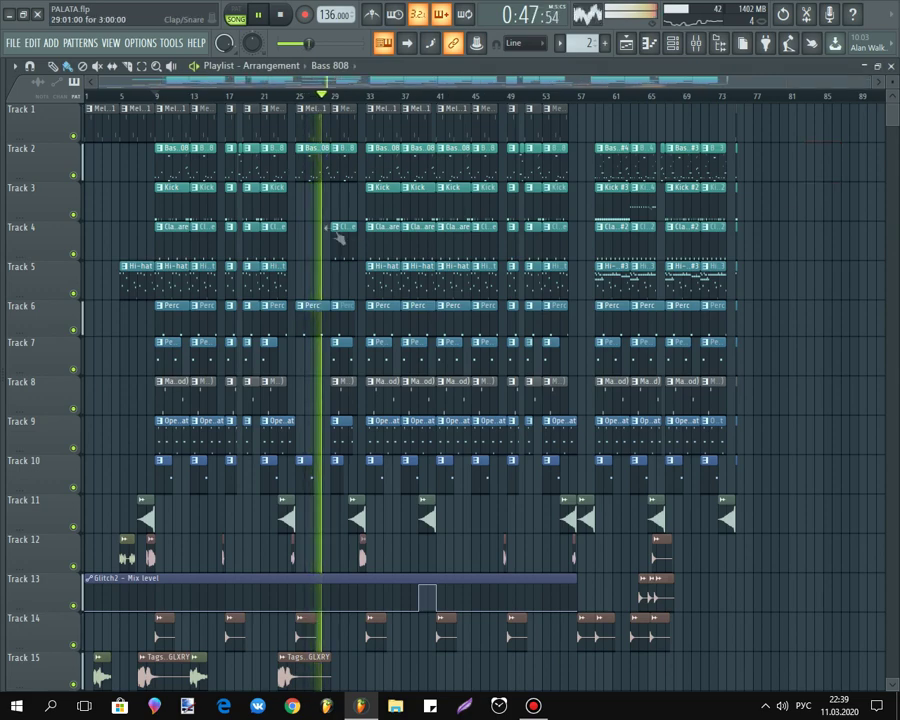
key(space)
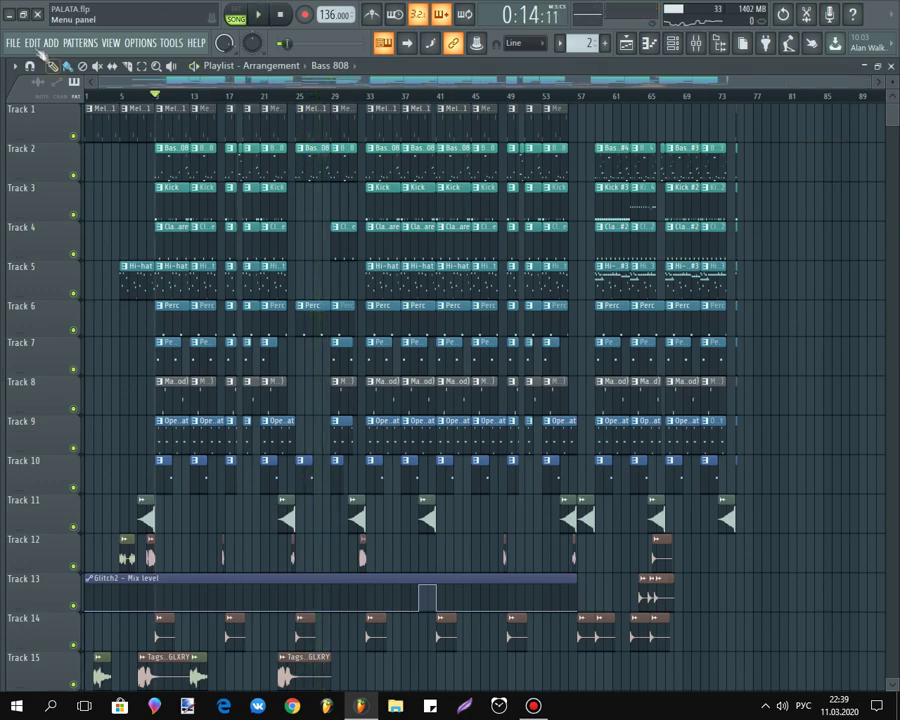
click(533, 707)
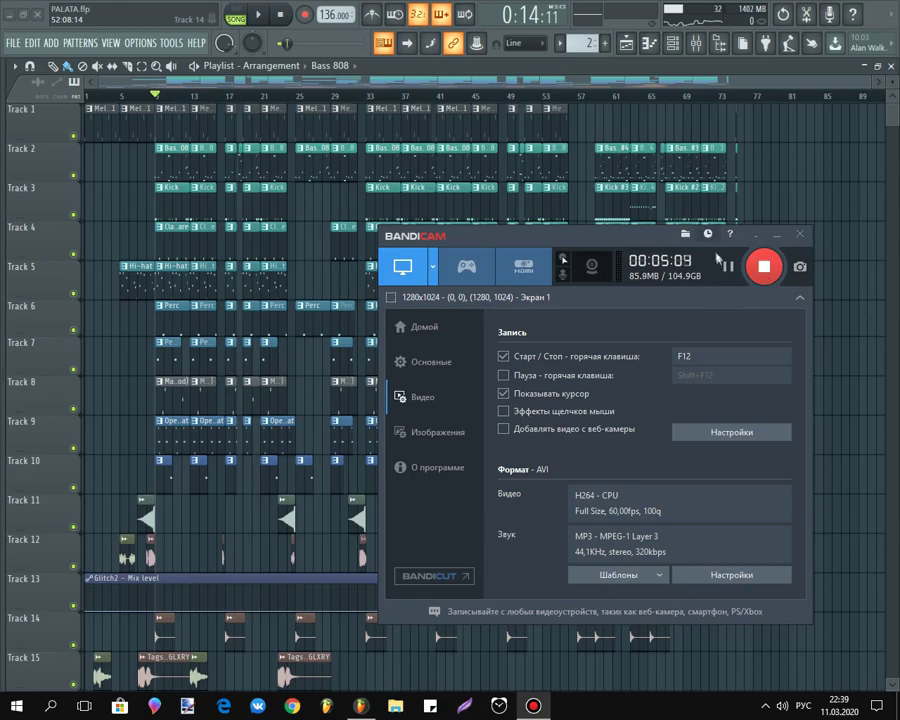